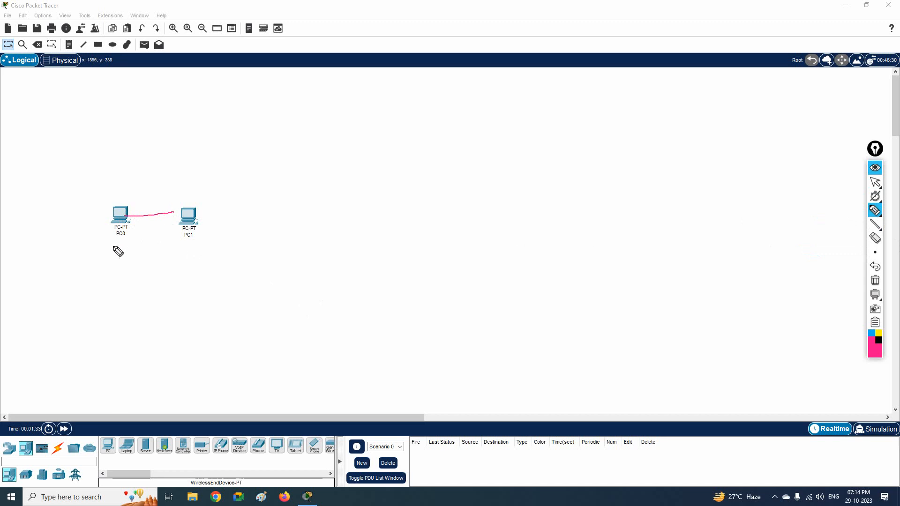
# Step: Handwrite 192.168.1.1 under PC0 and 192.168.1.2 near PC1, and draw curved arrows in both directions between them
pyautogui.moveTo(99, 245)
pyautogui.mouseDown()
pyautogui.moveTo(98, 257)
pyautogui.moveTo(132, 245)
pyautogui.moveTo(149, 254)
pyautogui.mouseUp()
pyautogui.moveTo(193, 233)
pyautogui.mouseDown()
pyautogui.moveTo(215, 247)
pyautogui.moveTo(218, 271)
pyautogui.moveTo(293, 262)
pyautogui.mouseUp()
pyautogui.click(241, 265)
pyautogui.click(267, 262)
pyautogui.click(280, 260)
pyautogui.moveTo(123, 209)
pyautogui.mouseDown()
pyautogui.moveTo(191, 201)
pyautogui.moveTo(140, 216)
pyautogui.moveTo(180, 214)
pyautogui.moveTo(131, 217)
pyautogui.mouseUp()
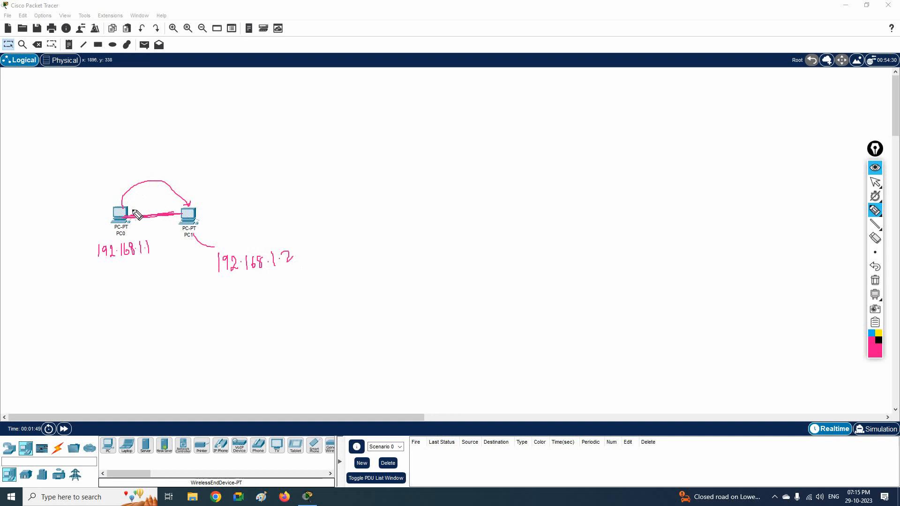
pyautogui.moveTo(189, 226)
pyautogui.mouseDown()
pyautogui.moveTo(171, 245)
pyautogui.moveTo(121, 228)
pyautogui.mouseUp()
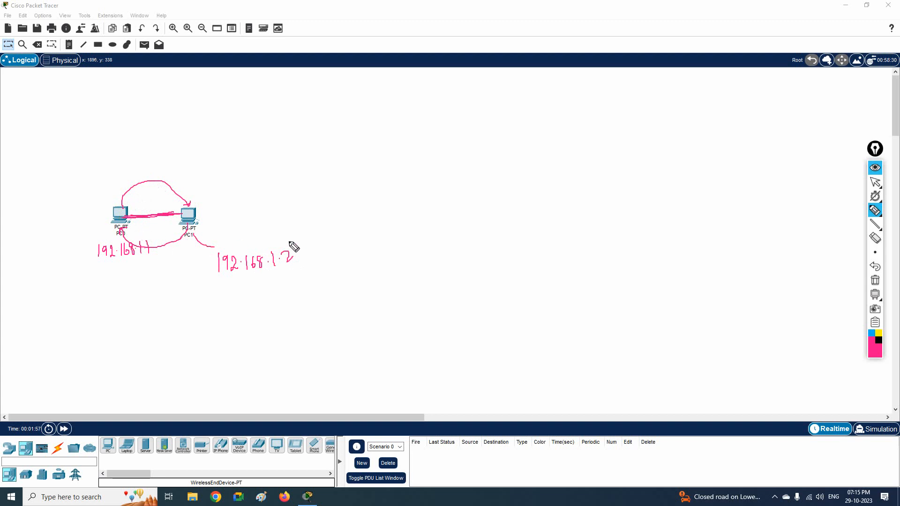
# Step: Overwrite the third octet of PC1's handwritten address with 2 and write "Class C" with mask 255.255.255.0 above, underlined
pyautogui.moveTo(268, 257); pyautogui.dragTo(281, 268)
pyautogui.moveTo(217, 141)
pyautogui.mouseDown()
pyautogui.moveTo(209, 146)
pyautogui.moveTo(234, 141)
pyautogui.moveTo(257, 100)
pyautogui.mouseUp()
pyautogui.moveTo(221, 170)
pyautogui.mouseDown()
pyautogui.moveTo(218, 185)
pyautogui.moveTo(264, 149)
pyautogui.moveTo(313, 131)
pyautogui.moveTo(334, 117)
pyautogui.moveTo(331, 108)
pyautogui.mouseUp()
pyautogui.moveTo(274, 190); pyautogui.dragTo(298, 168)
pyautogui.moveTo(288, 190); pyautogui.dragTo(295, 181)
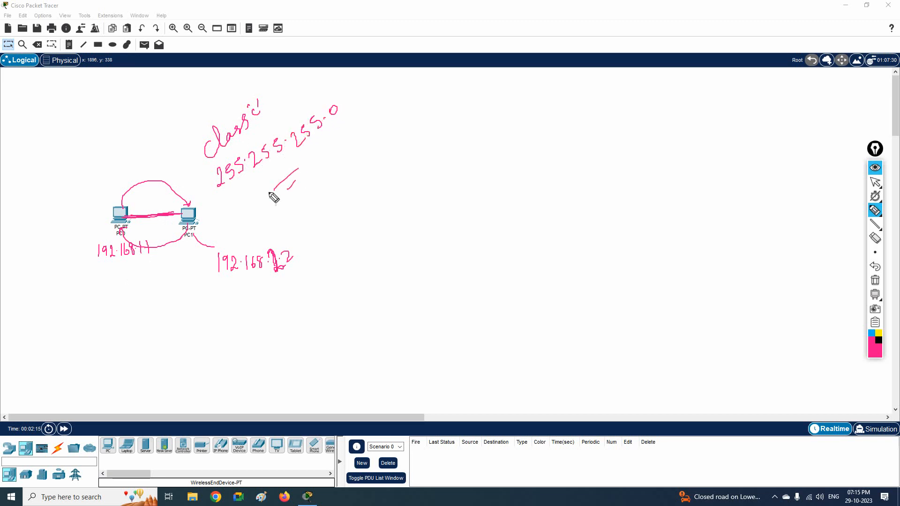
# Step: Mark the octets of both handwritten addresses as N, N, N, H for network and host portions
pyautogui.moveTo(102, 266); pyautogui.dragTo(149, 263)
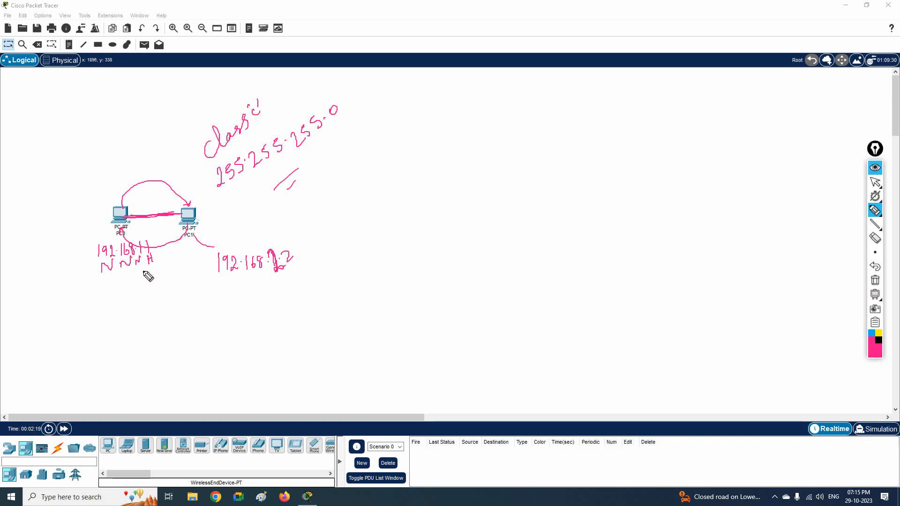
pyautogui.moveTo(223, 287)
pyautogui.mouseDown()
pyautogui.moveTo(288, 276)
pyautogui.moveTo(289, 283)
pyautogui.mouseUp()
pyautogui.moveTo(289, 276); pyautogui.dragTo(295, 274)
pyautogui.moveTo(294, 264); pyautogui.dragTo(295, 283)
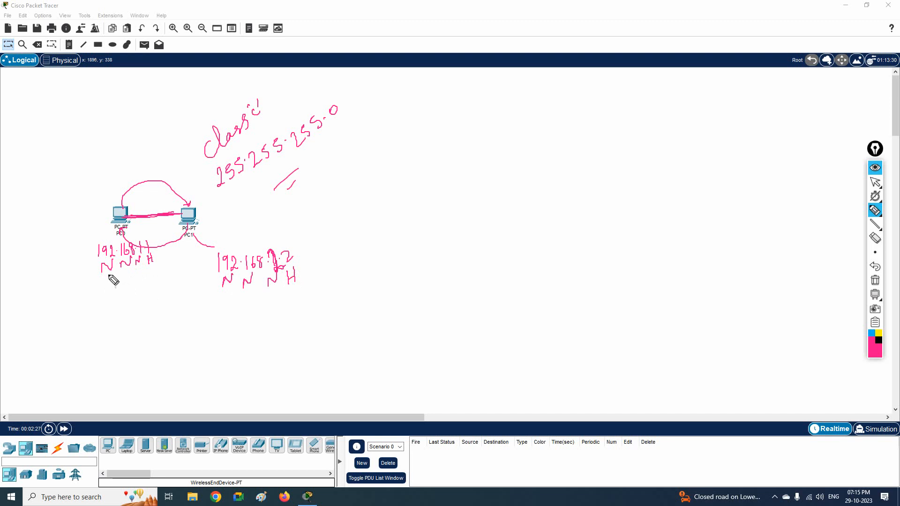
# Step: Draw curves linking the network octets of both addresses, add a tick and a cross, and circle the third octets
pyautogui.moveTo(107, 274)
pyautogui.mouseDown()
pyautogui.moveTo(146, 313)
pyautogui.moveTo(228, 282)
pyautogui.mouseUp()
pyautogui.moveTo(152, 291); pyautogui.dragTo(181, 275)
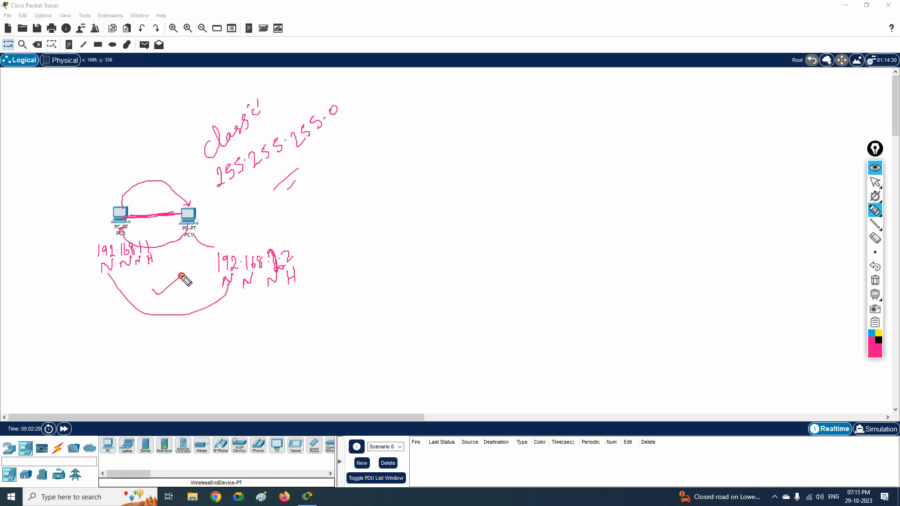
pyautogui.moveTo(127, 269)
pyautogui.mouseDown()
pyautogui.moveTo(210, 301)
pyautogui.moveTo(230, 284)
pyautogui.mouseUp()
pyautogui.moveTo(137, 265); pyautogui.dragTo(264, 276)
pyautogui.moveTo(193, 259)
pyautogui.mouseDown()
pyautogui.moveTo(187, 276)
pyautogui.moveTo(198, 267)
pyautogui.mouseUp()
pyautogui.moveTo(140, 238)
pyautogui.mouseDown()
pyautogui.moveTo(138, 255)
pyautogui.moveTo(142, 239)
pyautogui.mouseUp()
pyautogui.moveTo(268, 271)
pyautogui.mouseDown()
pyautogui.moveTo(264, 250)
pyautogui.moveTo(269, 271)
pyautogui.mouseUp()
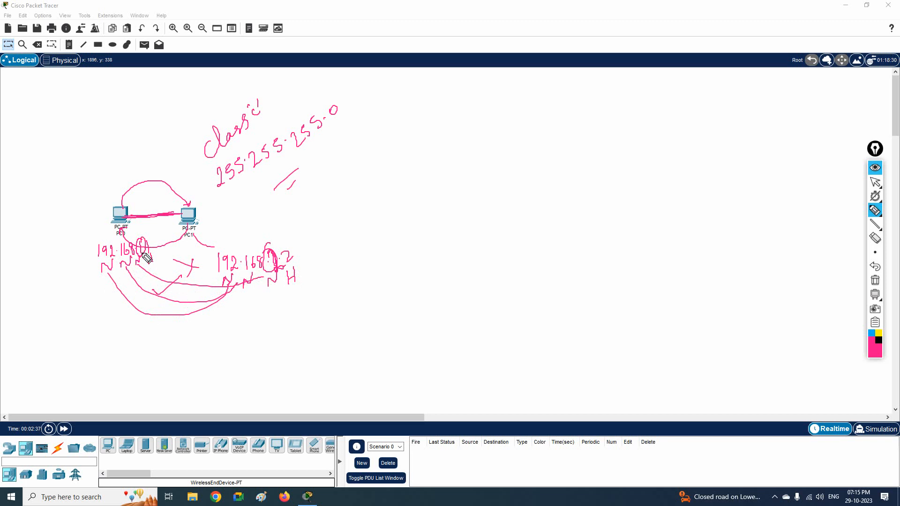
# Step: Trace the traffic path between PC0 and PC1 with repeated pen arcs and mark the gap between them
pyautogui.moveTo(116, 209)
pyautogui.mouseDown()
pyautogui.moveTo(152, 186)
pyautogui.moveTo(187, 205)
pyautogui.mouseUp()
pyautogui.moveTo(117, 213)
pyautogui.mouseDown()
pyautogui.moveTo(169, 184)
pyautogui.moveTo(187, 208)
pyautogui.mouseUp()
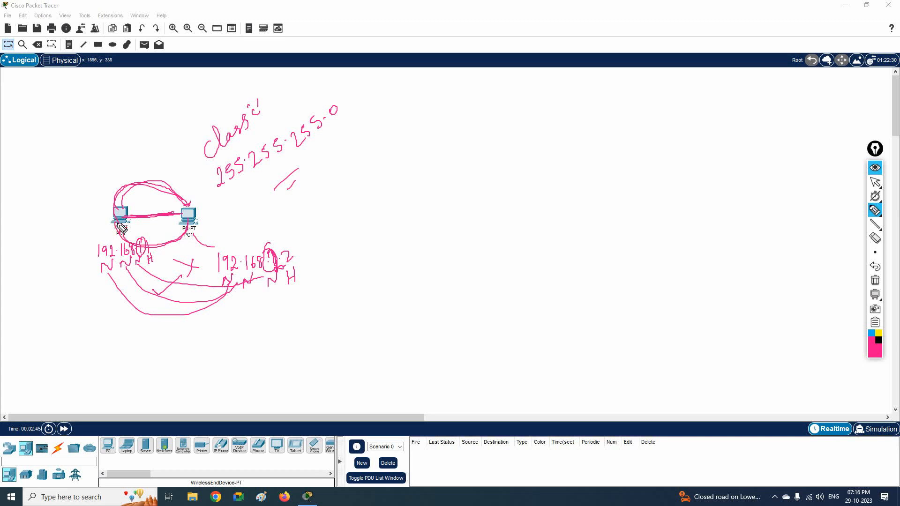
pyautogui.moveTo(122, 213)
pyautogui.mouseDown()
pyautogui.moveTo(118, 206)
pyautogui.moveTo(170, 183)
pyautogui.moveTo(189, 210)
pyautogui.mouseUp()
pyautogui.moveTo(132, 190); pyautogui.dragTo(188, 206)
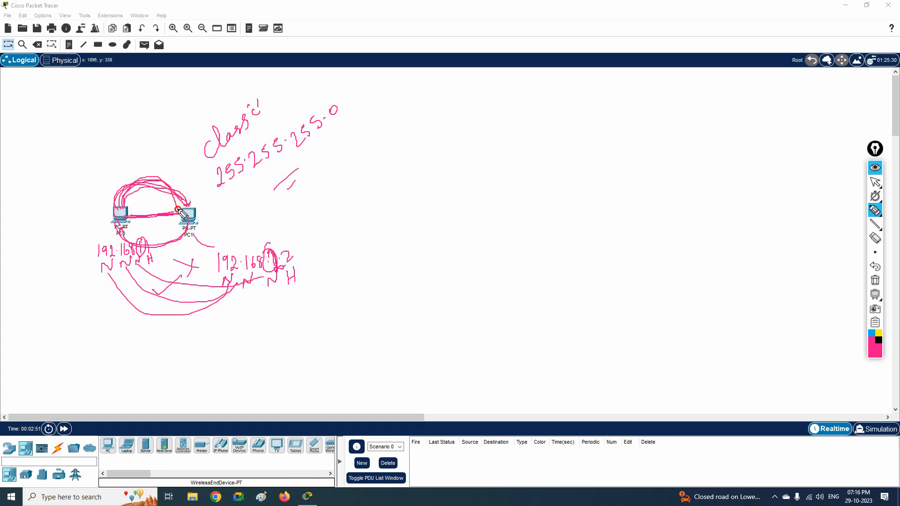
pyautogui.click(140, 209)
pyautogui.moveTo(157, 202); pyautogui.dragTo(150, 237)
# Step: Clear all pen annotations from the workspace and rename PC0 as 192.168.1.1
pyautogui.click(874, 280)
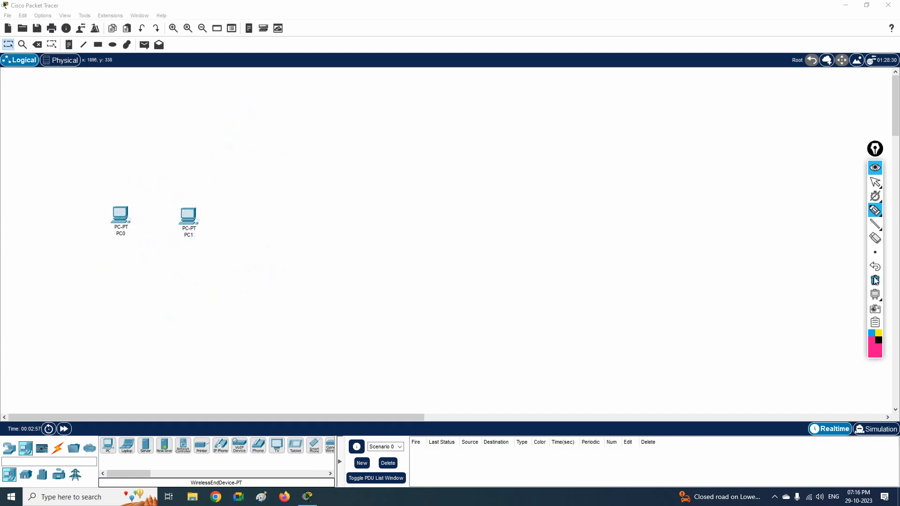
pyautogui.click(875, 182)
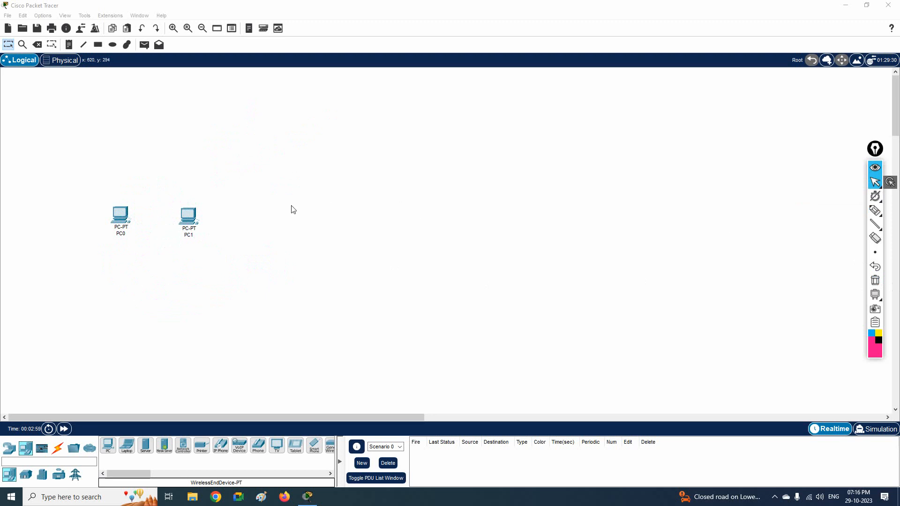
pyautogui.click(122, 235)
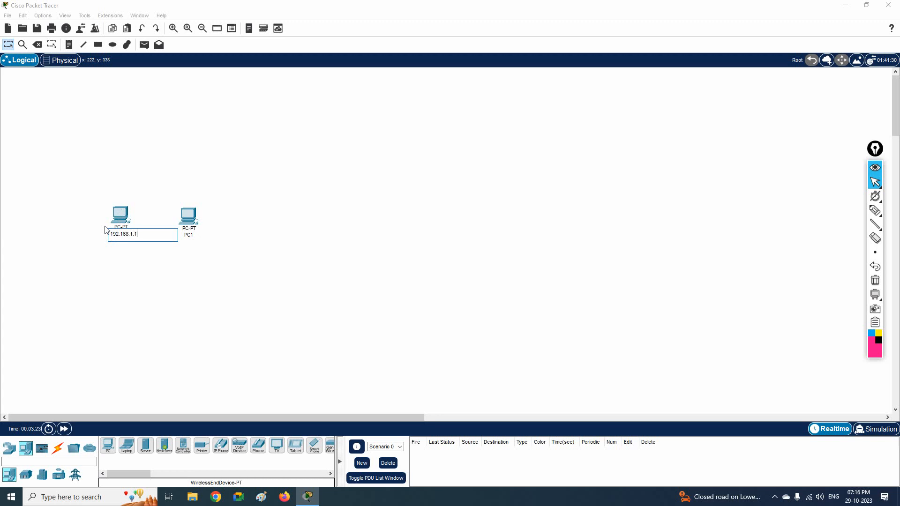
pyautogui.press('Return')
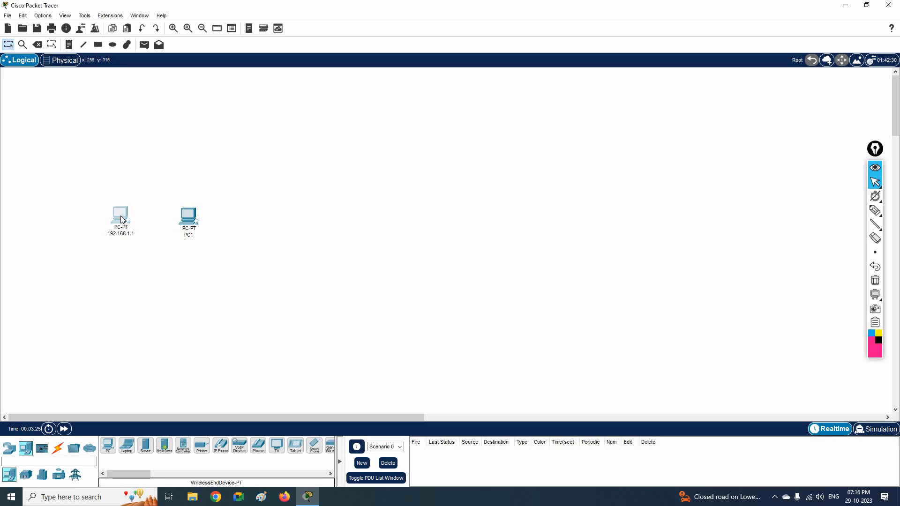
# Step: Give the 192.168.1.1 PC the static IPv4 address 192.168.1.1 with subnet mask 255.255.255.0
pyautogui.click(120, 215)
pyautogui.click(391, 127)
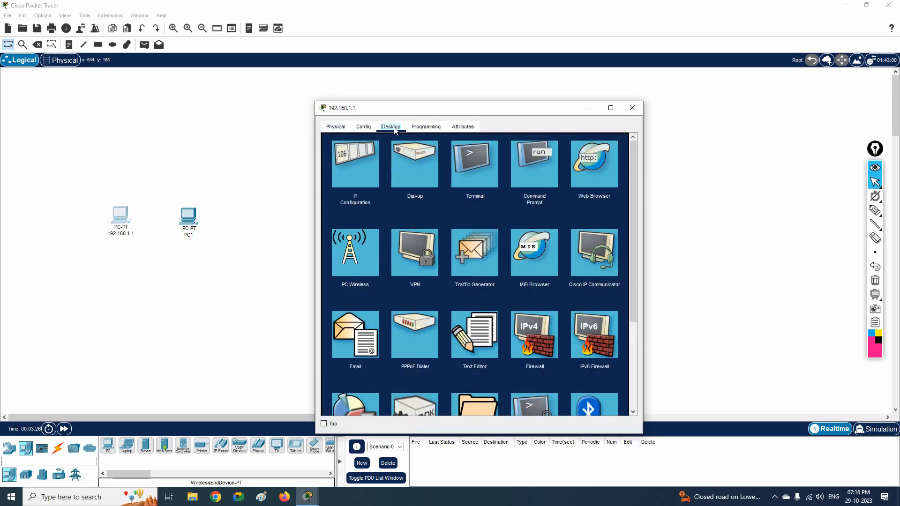
pyautogui.click(359, 154)
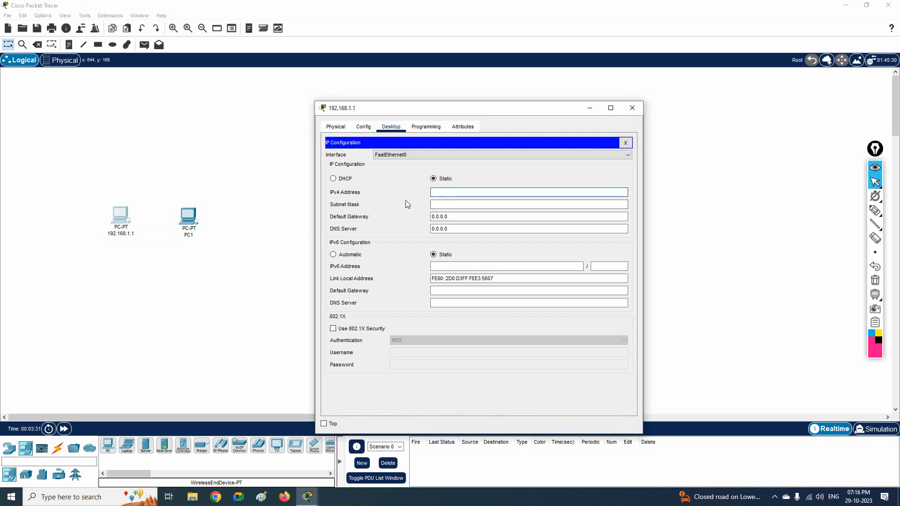
pyautogui.click(125, 235)
pyautogui.click(125, 234)
pyautogui.hotkey('ctrl', 'c')
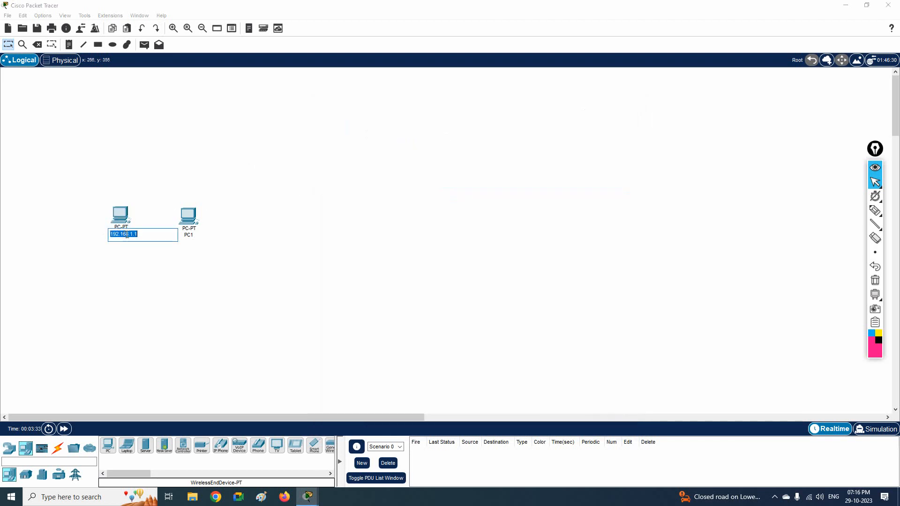
pyautogui.click(119, 218)
pyautogui.click(441, 192)
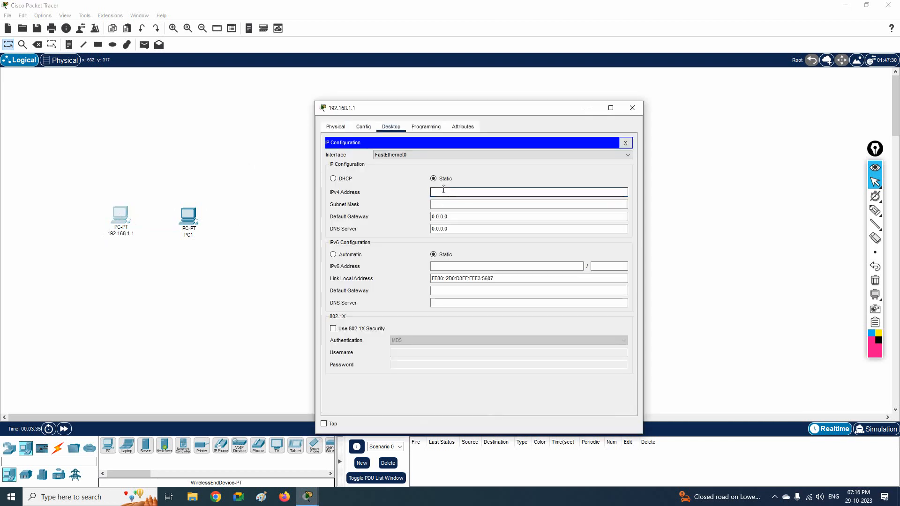
pyautogui.hotkey('ctrl', 'v')
pyautogui.click(445, 204)
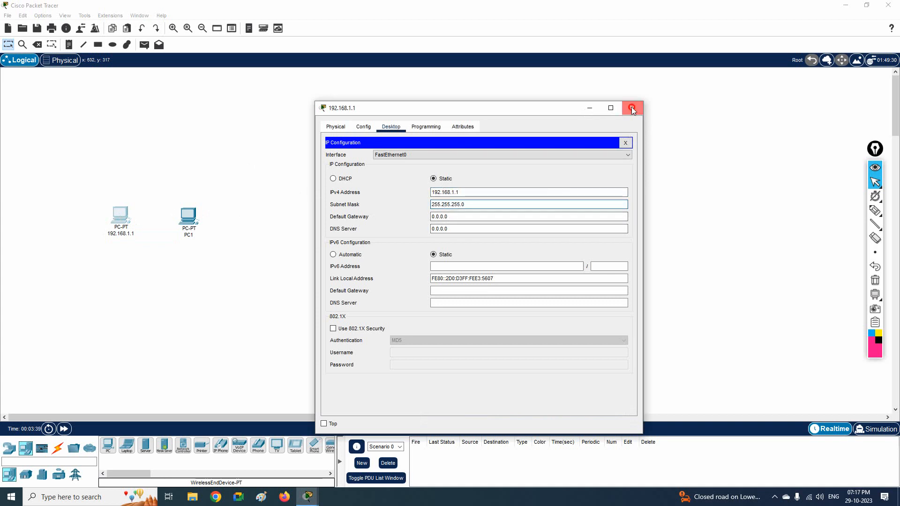
pyautogui.moveTo(475, 204); pyautogui.dragTo(423, 205)
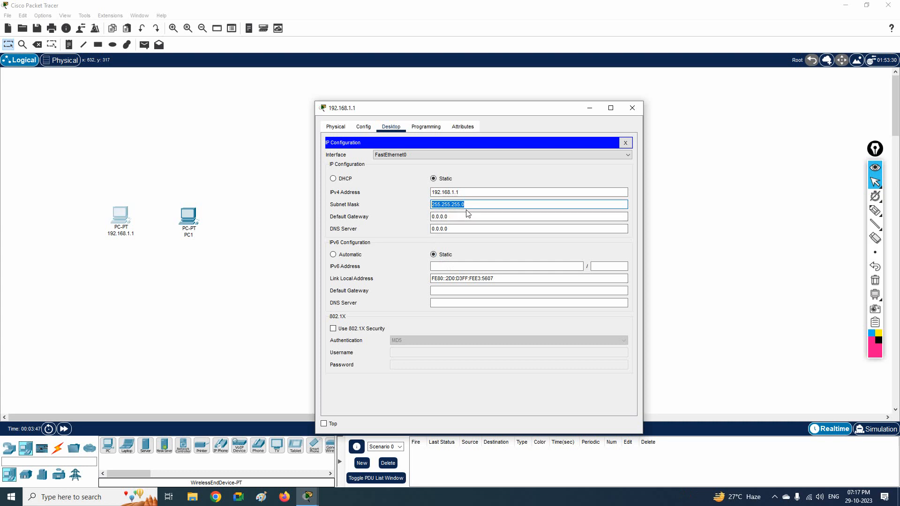
pyautogui.click(631, 109)
# Step: Connect the two PCs with an automatically chosen cable and move PC1 farther away from the other PC
pyautogui.click(57, 448)
pyautogui.click(114, 445)
pyautogui.click(121, 215)
pyautogui.click(192, 220)
pyautogui.moveTo(193, 222); pyautogui.dragTo(242, 222)
# Step: Rename PC1 as 192.168.2.1
pyautogui.click(234, 233)
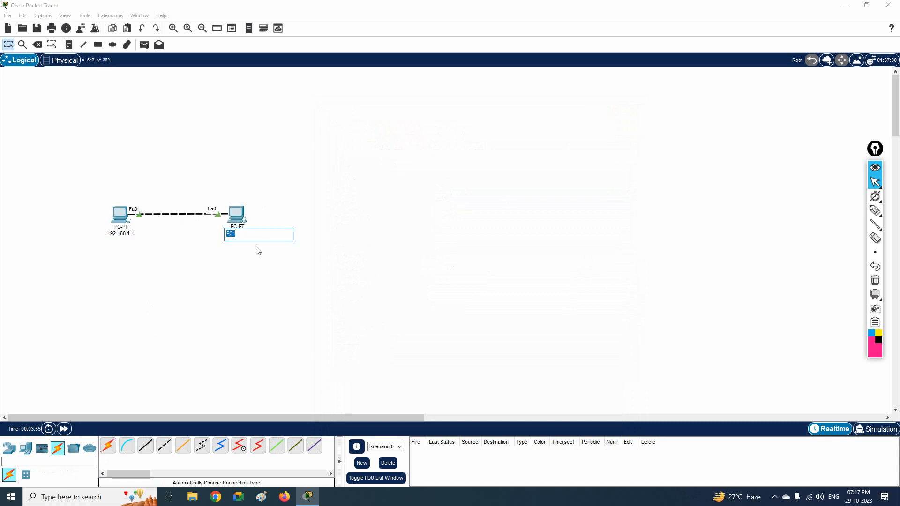
pyautogui.hotkey('ctrl', 'v')
pyautogui.moveTo(254, 232); pyautogui.dragTo(247, 234)
pyautogui.write('2.1')
pyautogui.click(367, 250)
pyautogui.doubleClick(247, 234)
pyautogui.hotkey('ctrl', 'a')
pyautogui.click(300, 239)
# Step: Give the 192.168.2.1 PC the static IPv4 address 192.168.2.1 with subnet mask 255.255.255.0
pyautogui.click(240, 216)
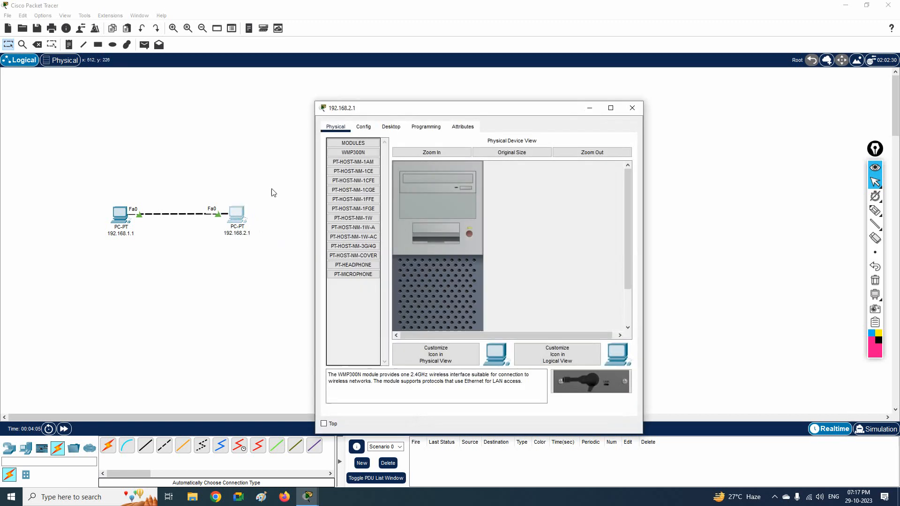
pyautogui.click(385, 128)
pyautogui.click(364, 162)
pyautogui.click(440, 193)
pyautogui.write('192.168.2.1')
pyautogui.click(469, 206)
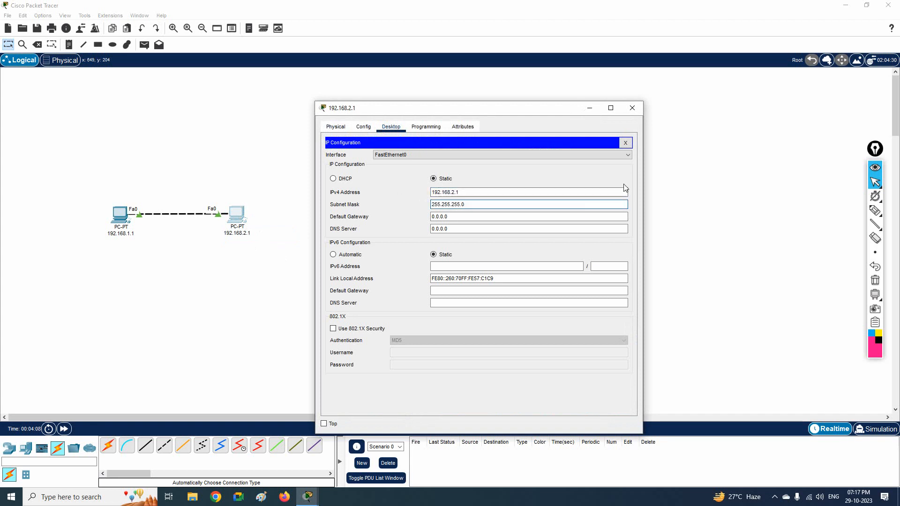
pyautogui.click(633, 110)
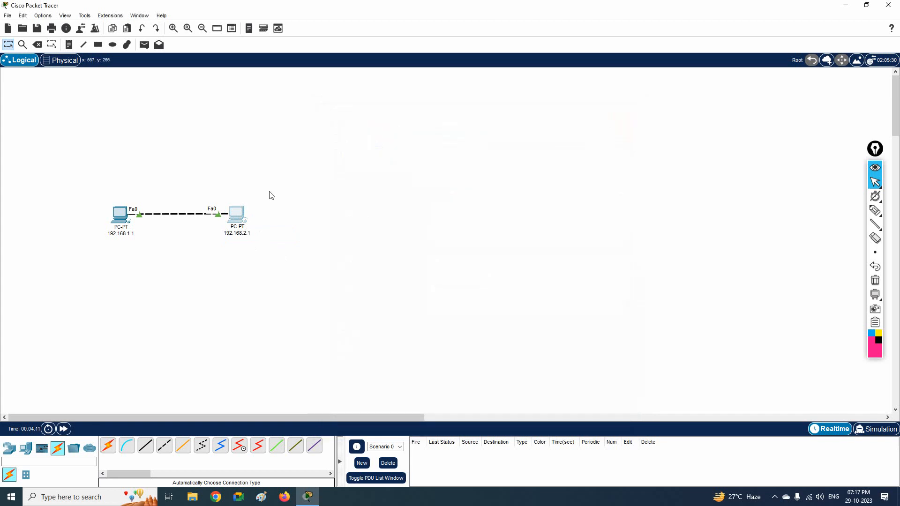
# Step: Ping 192.168.2.1 from the command prompt of the 192.168.1.1 PC
pyautogui.click(128, 221)
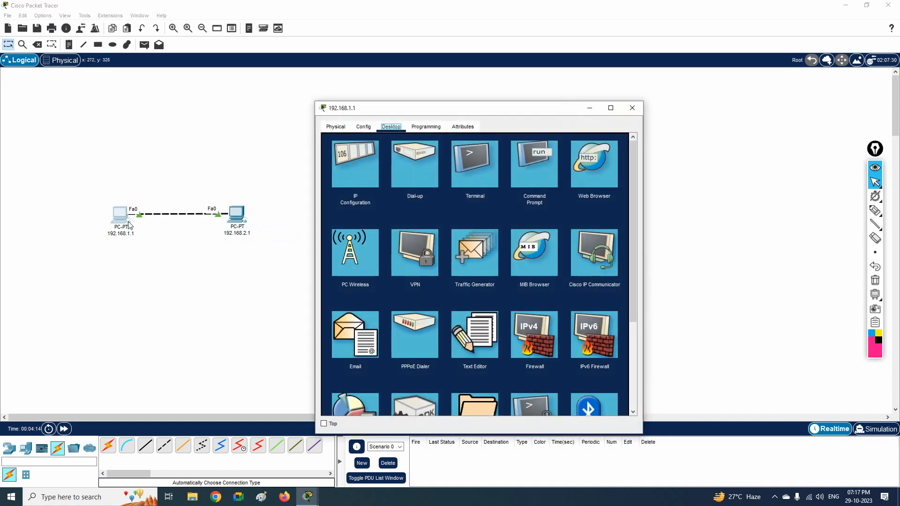
pyautogui.click(533, 182)
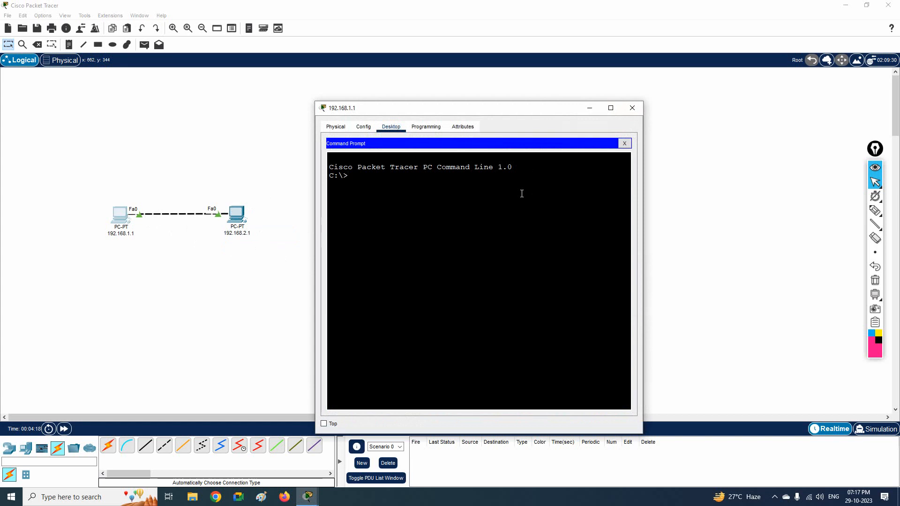
pyautogui.write('ping 192.168.2.1')
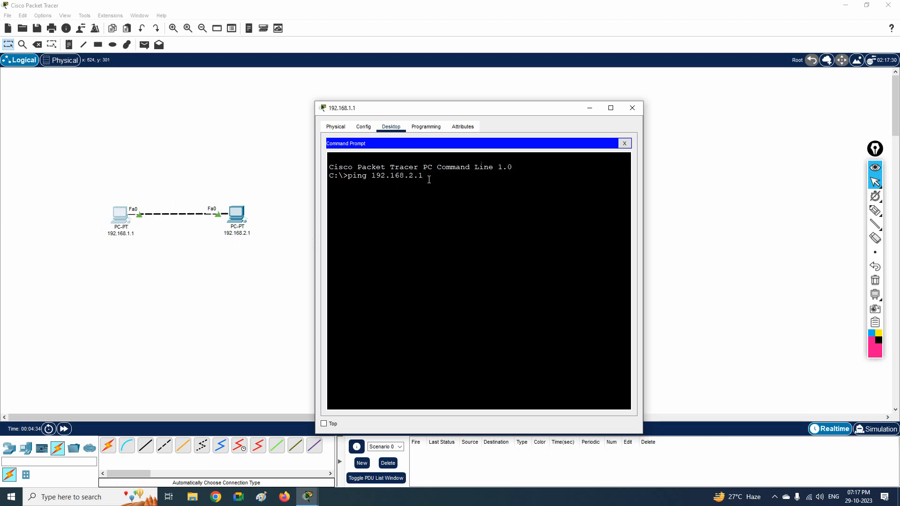
pyautogui.press('Return')
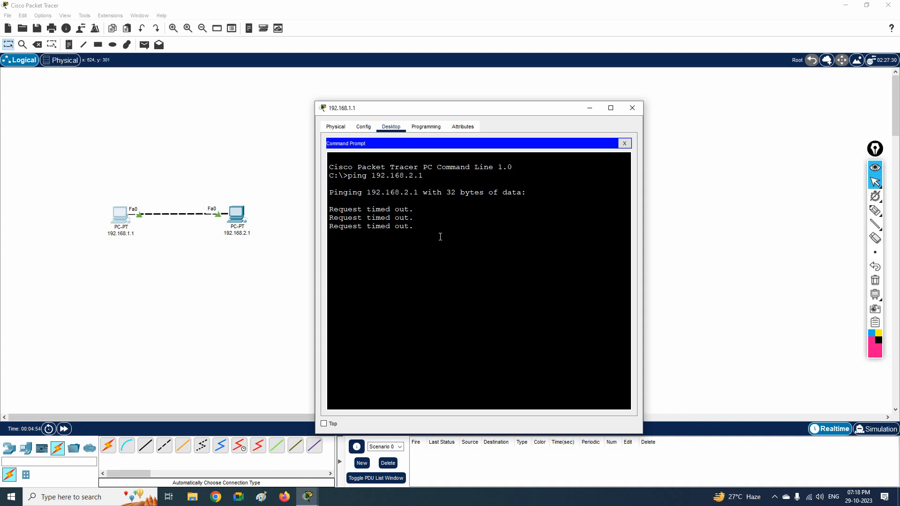
pyautogui.moveTo(413, 227); pyautogui.dragTo(337, 209)
pyautogui.click(399, 233)
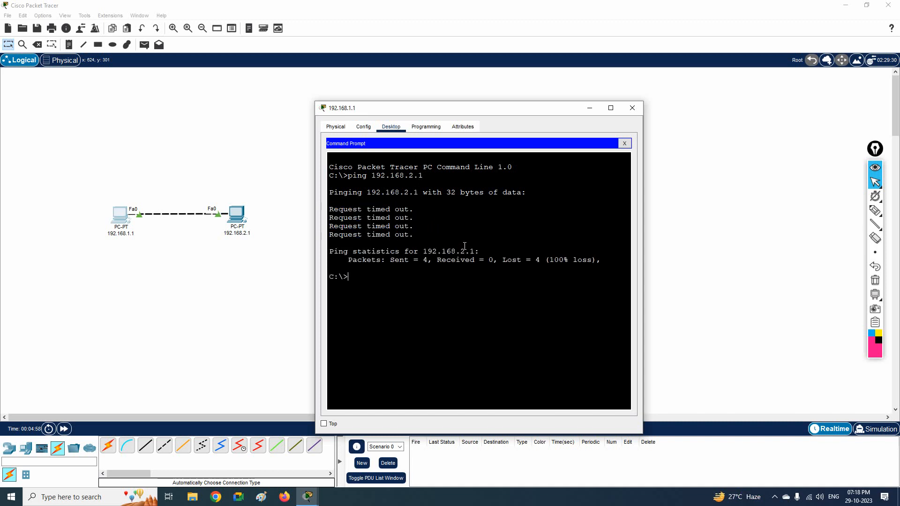
pyautogui.click(281, 300)
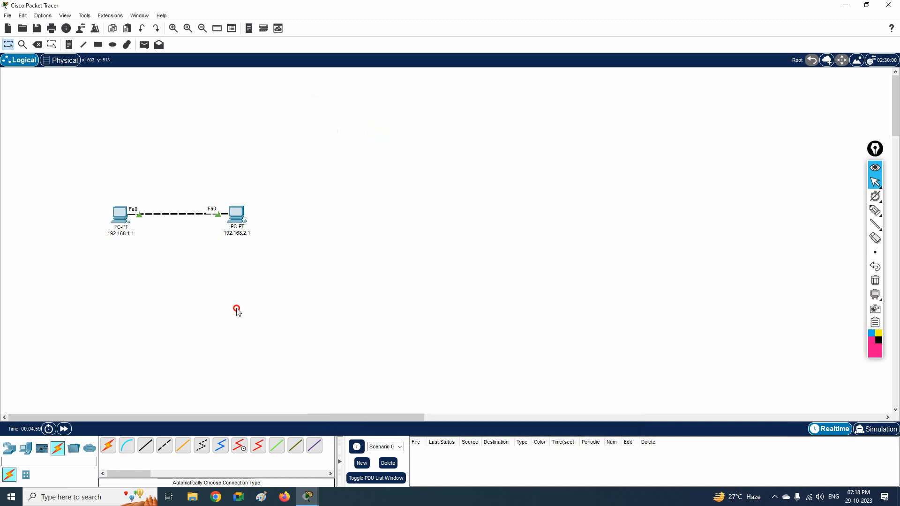
# Step: Add a 2811 router above the cable between the two PCs
pyautogui.click(8, 449)
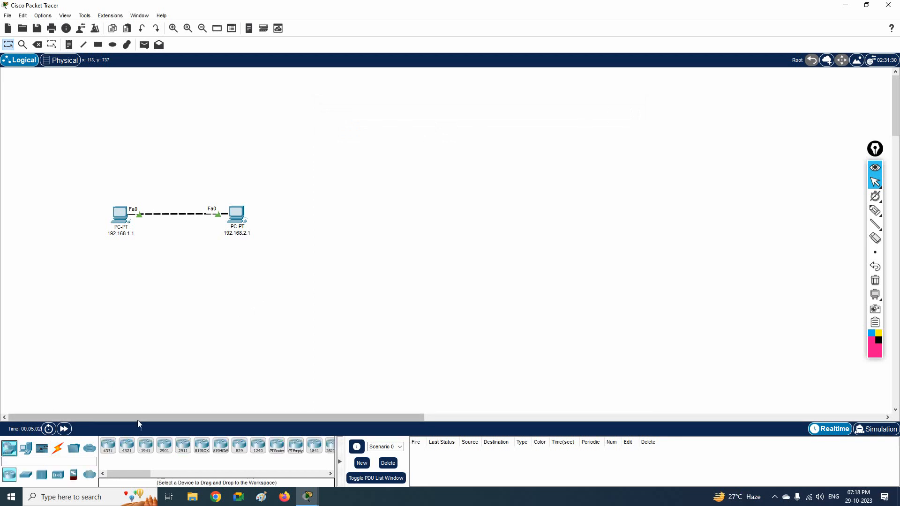
pyautogui.moveTo(115, 474); pyautogui.dragTo(148, 472)
pyautogui.moveTo(233, 445); pyautogui.dragTo(237, 416)
pyautogui.moveTo(170, 175); pyautogui.dragTo(170, 176)
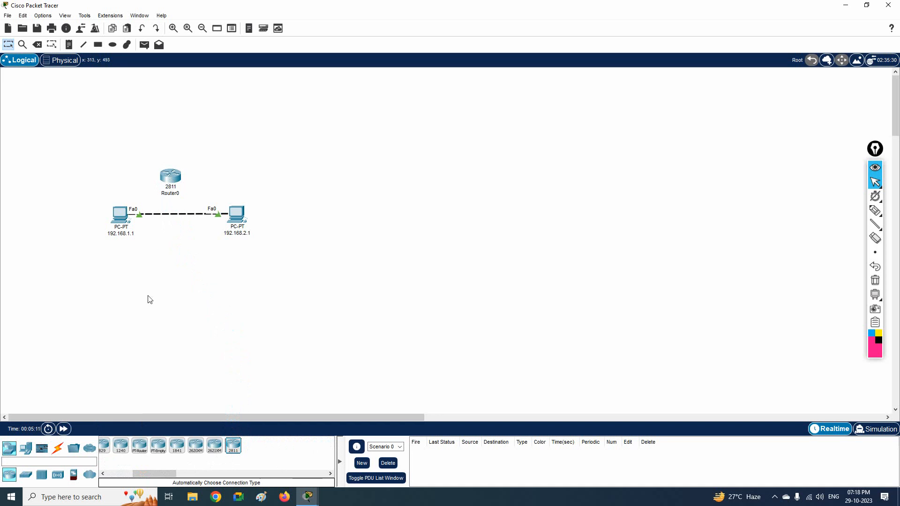
# Step: Delete the direct cable between the two PCs and return to the selection tool
pyautogui.click(38, 45)
pyautogui.click(161, 213)
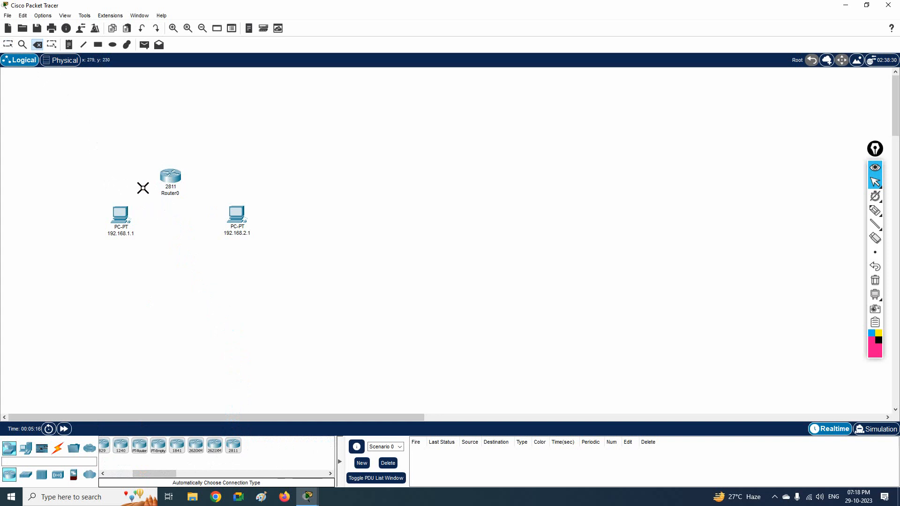
pyautogui.click(7, 45)
# Step: Cable the 192.168.1.1 PC to the router's Fa0/0 and the 192.168.2.1 PC to Fa0/1 using automatic connections
pyautogui.click(59, 448)
pyautogui.click(107, 445)
pyautogui.click(120, 215)
pyautogui.click(169, 181)
pyautogui.moveTo(169, 181); pyautogui.dragTo(206, 147)
pyautogui.click(107, 445)
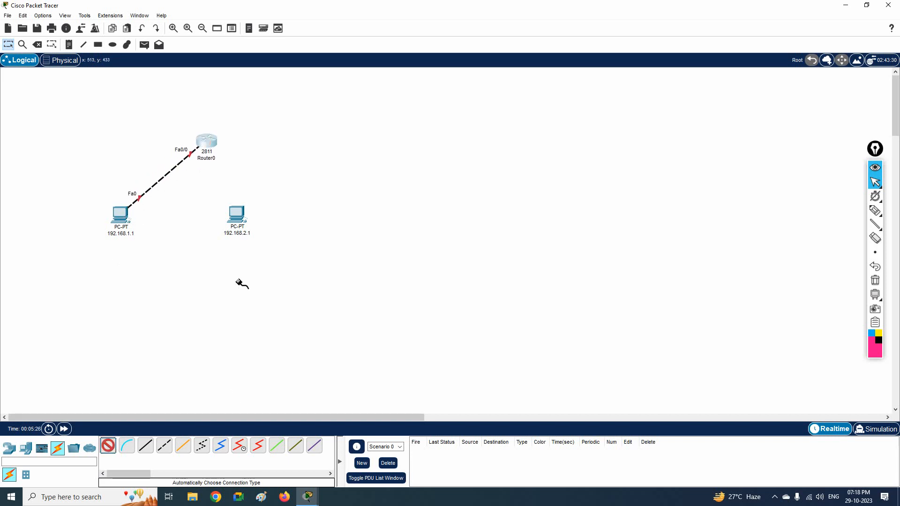
pyautogui.click(233, 220)
pyautogui.click(207, 141)
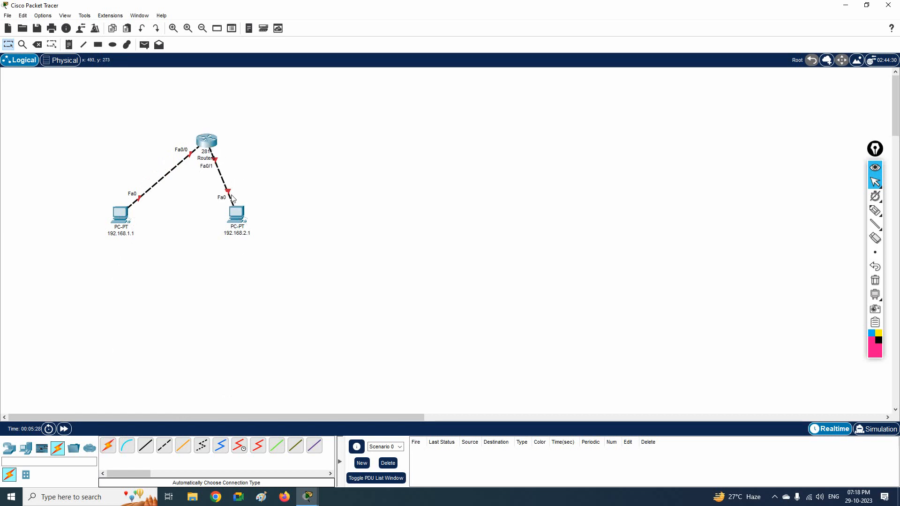
# Step: Spread the devices out so the router sits between the two widely separated PCs
pyautogui.moveTo(238, 221); pyautogui.dragTo(299, 251)
pyautogui.moveTo(120, 214); pyautogui.dragTo(87, 227)
pyautogui.moveTo(204, 143); pyautogui.dragTo(191, 136)
pyautogui.moveTo(297, 256); pyautogui.dragTo(353, 149)
pyautogui.moveTo(93, 229); pyautogui.dragTo(84, 127)
# Step: Rename the 2811 router as R1
pyautogui.click(195, 151)
pyautogui.write('R1')
pyautogui.press('Return')
# Step: Line up both PCs and R1 in one roughly horizontal row near the top of the workspace
pyautogui.moveTo(41, 100); pyautogui.dragTo(447, 219)
pyautogui.moveTo(352, 150); pyautogui.dragTo(350, 127)
pyautogui.moveTo(199, 116); pyautogui.dragTo(198, 129)
pyautogui.click(76, 107)
pyautogui.moveTo(76, 107); pyautogui.dragTo(88, 123)
pyautogui.moveTo(354, 131); pyautogui.dragTo(312, 133)
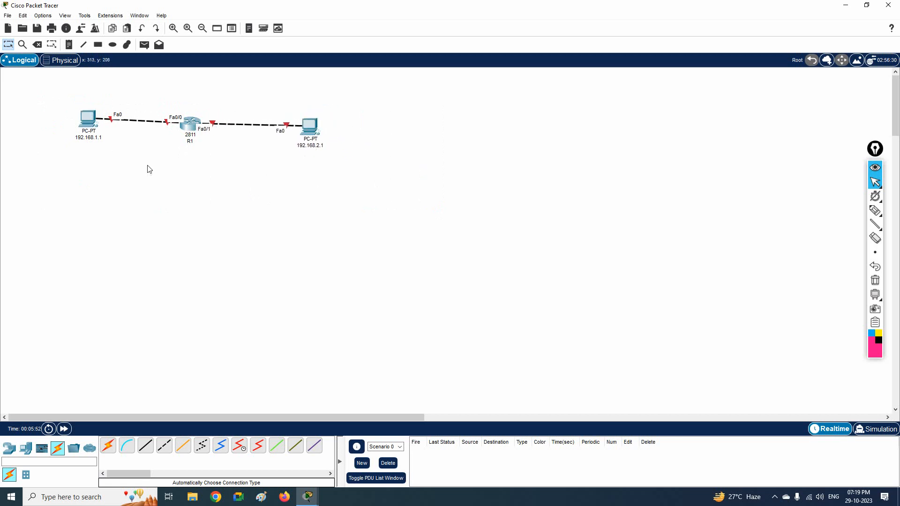
pyautogui.click(71, 49)
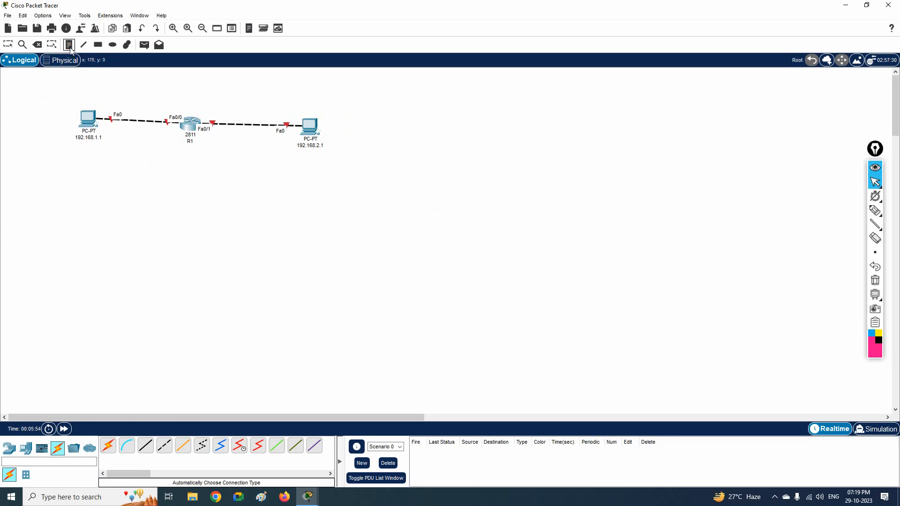
pyautogui.click(152, 138)
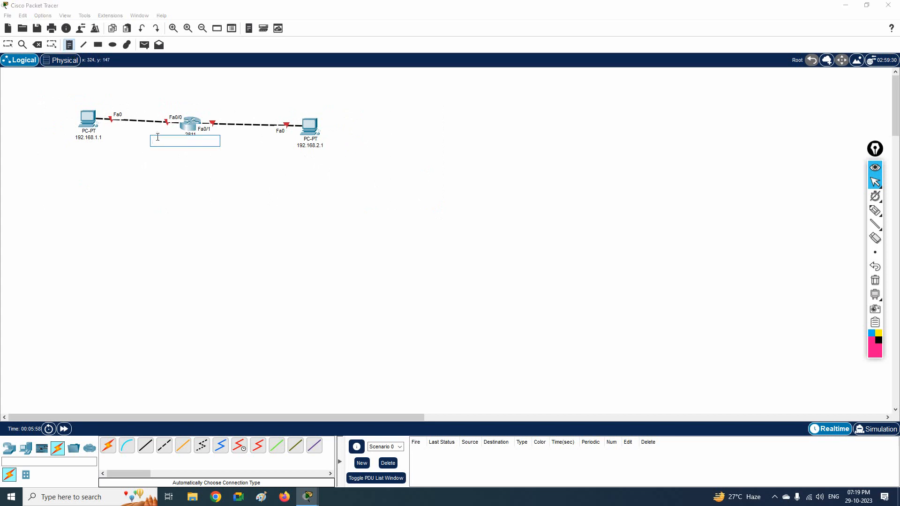
pyautogui.click(12, 46)
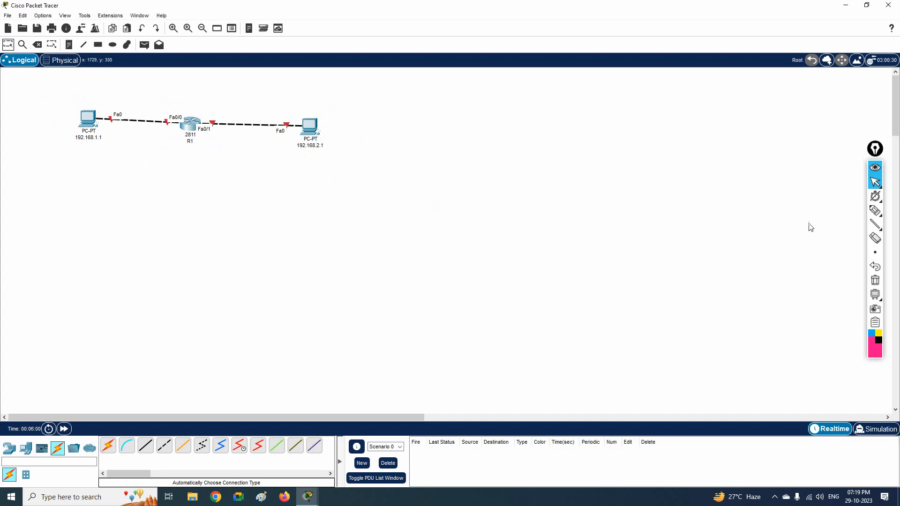
# Step: Circle the two networks on either side of R1 in pink ink, marking both PC addresses and the router's ports
pyautogui.click(875, 211)
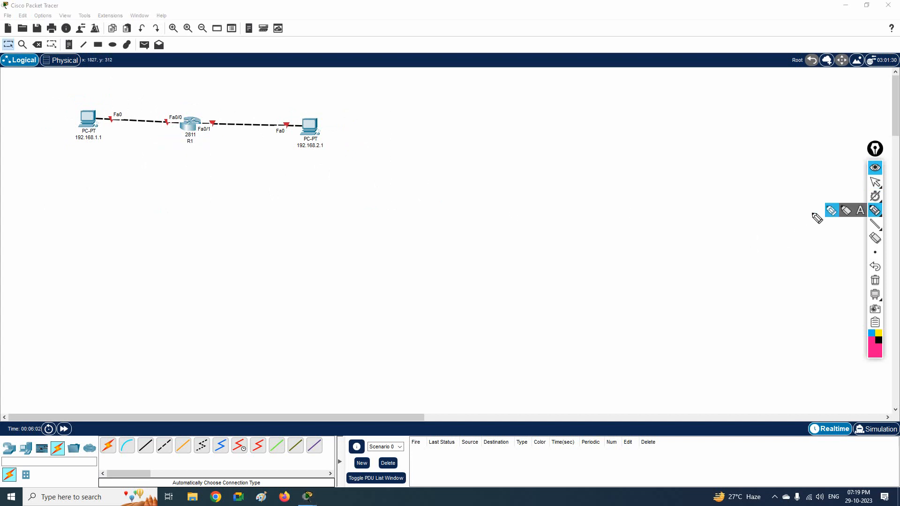
pyautogui.click(57, 106)
pyautogui.moveTo(57, 106)
pyautogui.mouseDown()
pyautogui.moveTo(171, 88)
pyautogui.moveTo(161, 155)
pyautogui.moveTo(59, 136)
pyautogui.moveTo(62, 104)
pyautogui.mouseUp()
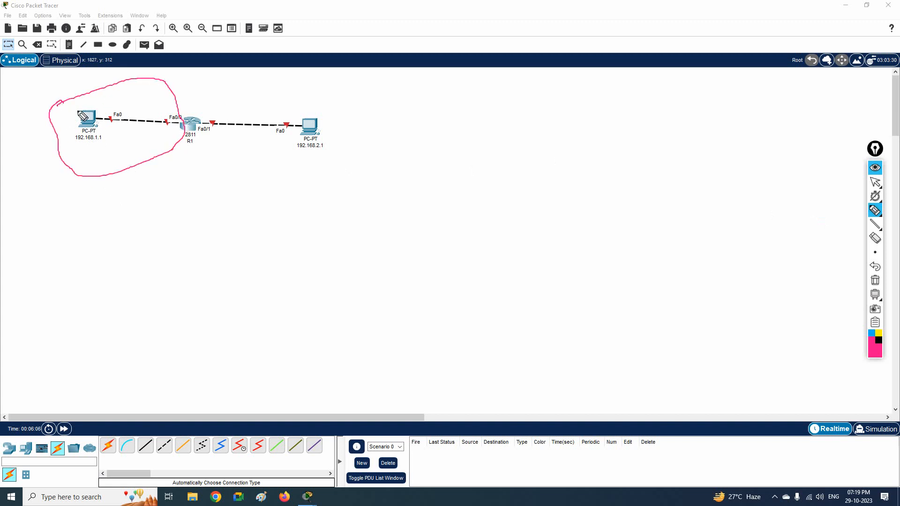
pyautogui.click(169, 120)
pyautogui.moveTo(105, 134)
pyautogui.mouseDown()
pyautogui.moveTo(84, 143)
pyautogui.moveTo(147, 106)
pyautogui.moveTo(158, 117)
pyautogui.mouseUp()
pyautogui.moveTo(315, 143)
pyautogui.mouseDown()
pyautogui.moveTo(305, 161)
pyautogui.moveTo(323, 138)
pyautogui.mouseUp()
pyautogui.moveTo(208, 122)
pyautogui.mouseDown()
pyautogui.moveTo(249, 172)
pyautogui.moveTo(215, 120)
pyautogui.mouseUp()
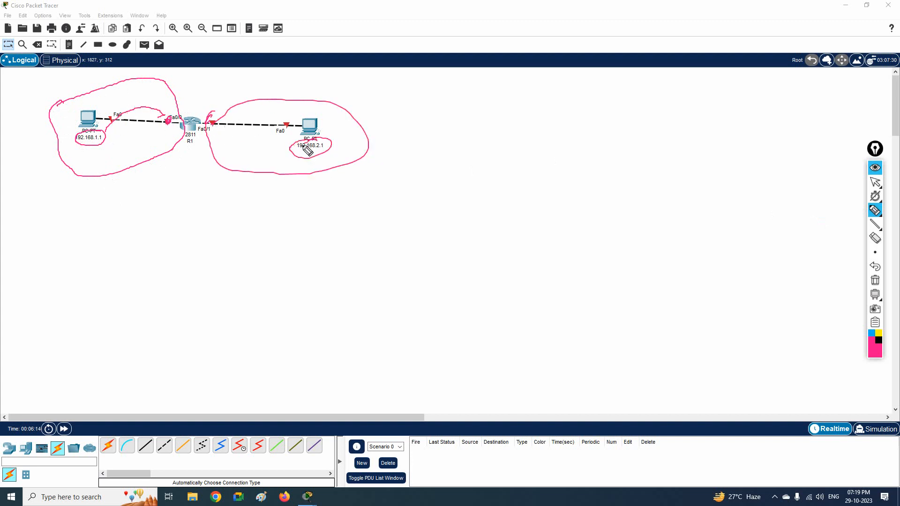
# Step: Write 192.168.2.– and /24 in ink linked to the router's Fa0/1 port, with an N under each of the first three octets
pyautogui.moveTo(295, 150); pyautogui.dragTo(321, 150)
pyautogui.moveTo(206, 124)
pyautogui.mouseDown()
pyautogui.moveTo(206, 168)
pyautogui.moveTo(299, 261)
pyautogui.moveTo(329, 259)
pyautogui.mouseUp()
pyautogui.moveTo(331, 250)
pyautogui.mouseDown()
pyautogui.moveTo(347, 258)
pyautogui.moveTo(359, 242)
pyautogui.moveTo(381, 253)
pyautogui.moveTo(415, 231)
pyautogui.mouseUp()
pyautogui.click(366, 244)
pyautogui.moveTo(432, 198); pyautogui.dragTo(429, 273)
pyautogui.moveTo(440, 238)
pyautogui.mouseDown()
pyautogui.moveTo(454, 254)
pyautogui.moveTo(467, 250)
pyautogui.mouseUp()
pyautogui.moveTo(465, 239); pyautogui.dragTo(465, 257)
pyautogui.moveTo(310, 289)
pyautogui.mouseDown()
pyautogui.moveTo(324, 267)
pyautogui.moveTo(382, 271)
pyautogui.moveTo(386, 255)
pyautogui.mouseUp()
pyautogui.moveTo(322, 304); pyautogui.dragTo(371, 288)
pyautogui.moveTo(341, 304); pyautogui.dragTo(370, 289)
# Step: Mark the 192.168.2.1 address and the ends of both router links in ink, and clear all ink from the screen
pyautogui.moveTo(295, 161)
pyautogui.mouseDown()
pyautogui.moveTo(305, 148)
pyautogui.moveTo(322, 153)
pyautogui.mouseUp()
pyautogui.moveTo(219, 123); pyautogui.dragTo(210, 126)
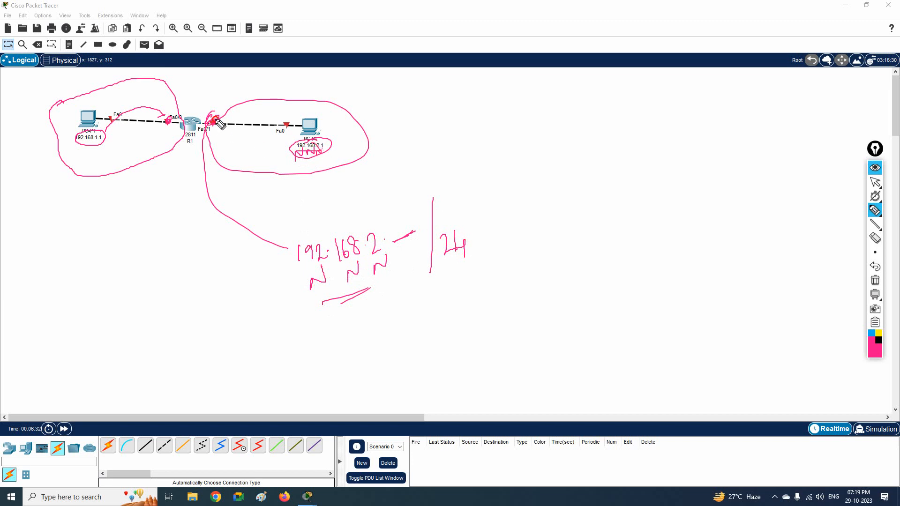
pyautogui.moveTo(293, 123); pyautogui.dragTo(286, 126)
pyautogui.moveTo(170, 113); pyautogui.dragTo(168, 125)
pyautogui.moveTo(103, 128); pyautogui.dragTo(113, 115)
pyautogui.click(875, 281)
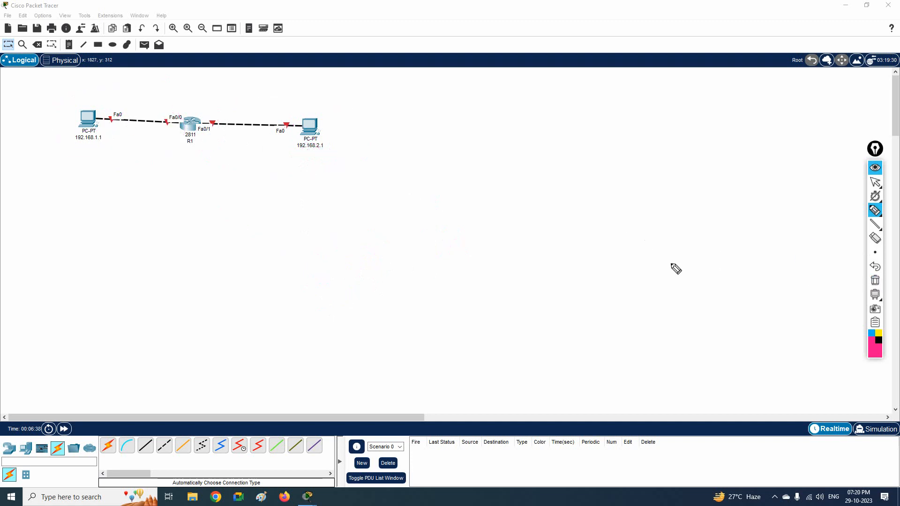
# Step: Point out R1, both PC addresses and the Fa0/0 and Fa0/1 ports with ink arrows and circles, and clear the ink
pyautogui.moveTo(204, 79)
pyautogui.mouseDown()
pyautogui.moveTo(200, 113)
pyautogui.moveTo(215, 97)
pyautogui.mouseUp()
pyautogui.moveTo(72, 151)
pyautogui.mouseDown()
pyautogui.moveTo(116, 137)
pyautogui.moveTo(102, 145)
pyautogui.mouseUp()
pyautogui.moveTo(293, 159); pyautogui.dragTo(334, 150)
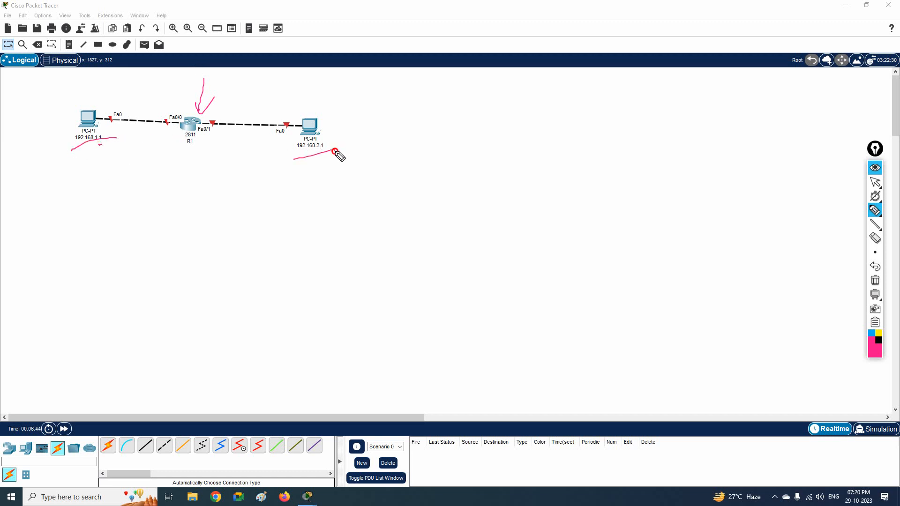
pyautogui.click(186, 102)
pyautogui.moveTo(181, 80)
pyautogui.mouseDown()
pyautogui.moveTo(175, 111)
pyautogui.moveTo(171, 104)
pyautogui.mouseUp()
pyautogui.moveTo(234, 77)
pyautogui.mouseDown()
pyautogui.moveTo(198, 130)
pyautogui.moveTo(212, 121)
pyautogui.moveTo(166, 117)
pyautogui.moveTo(185, 123)
pyautogui.moveTo(170, 112)
pyautogui.mouseUp()
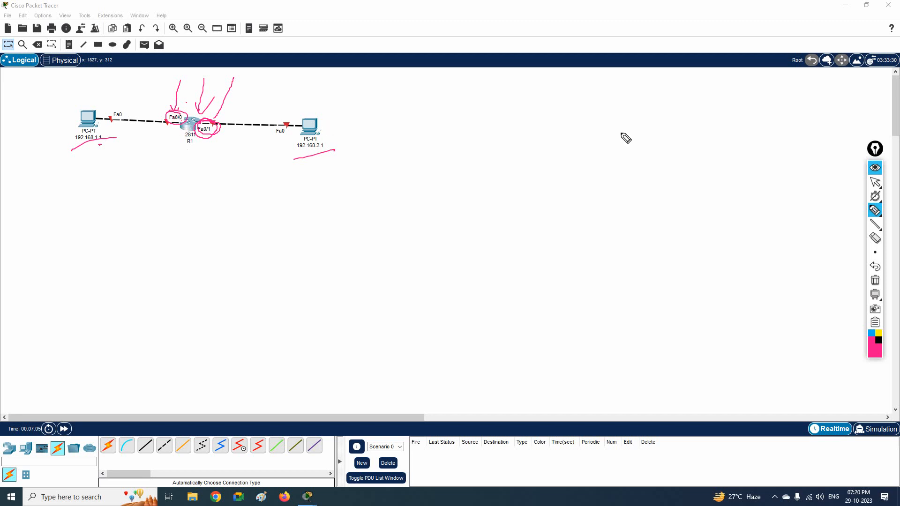
pyautogui.click(875, 280)
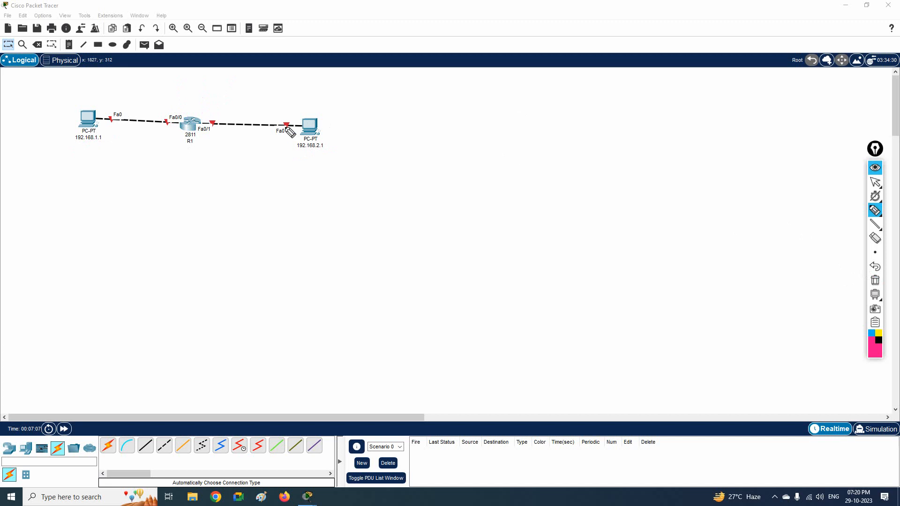
# Step: Circle Fa0/0, Fa0/1 and both PCs in ink, trace the 192.168.1.1 PC to Fa0/0, and clear the ink
pyautogui.moveTo(175, 103)
pyautogui.mouseDown()
pyautogui.moveTo(157, 119)
pyautogui.moveTo(185, 130)
pyautogui.moveTo(169, 100)
pyautogui.moveTo(201, 136)
pyautogui.moveTo(237, 88)
pyautogui.mouseUp()
pyautogui.moveTo(93, 141)
pyautogui.mouseDown()
pyautogui.moveTo(117, 159)
pyautogui.moveTo(166, 123)
pyautogui.mouseUp()
pyautogui.moveTo(52, 100)
pyautogui.mouseDown()
pyautogui.moveTo(86, 96)
pyautogui.moveTo(144, 137)
pyautogui.moveTo(75, 122)
pyautogui.mouseUp()
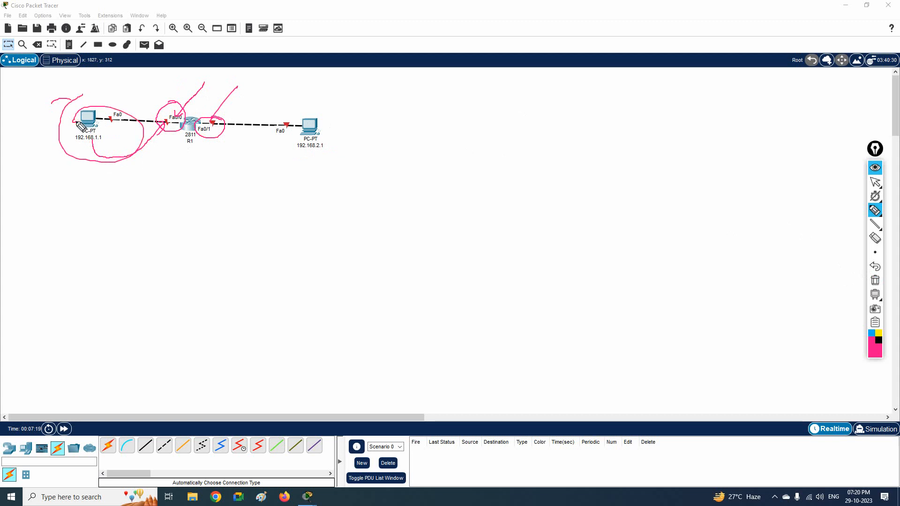
pyautogui.moveTo(331, 141); pyautogui.dragTo(300, 138)
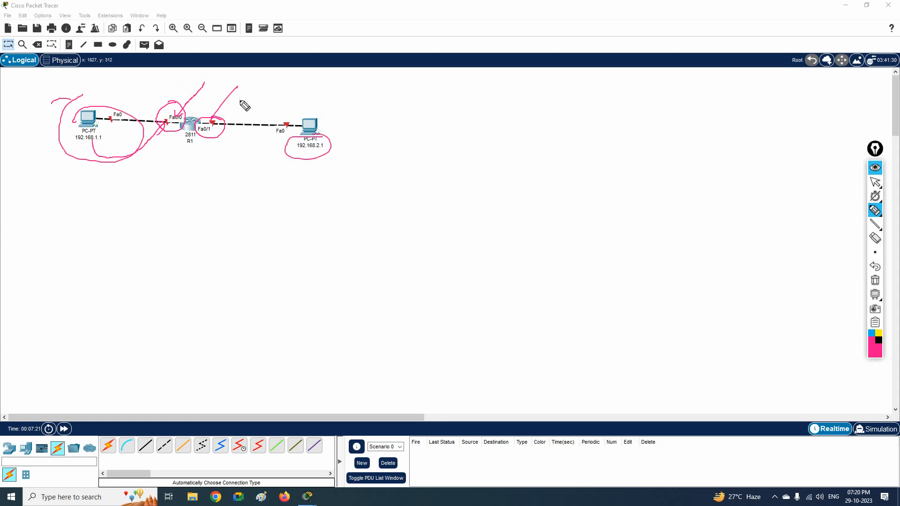
pyautogui.click(875, 282)
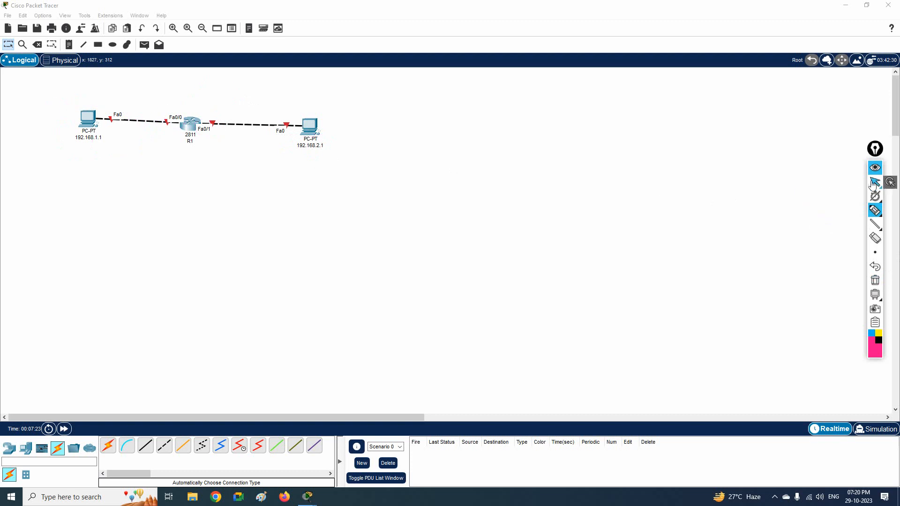
# Step: Add a 192.168.1.2 text note just above the link at R1's Fa0/0 port
pyautogui.click(69, 44)
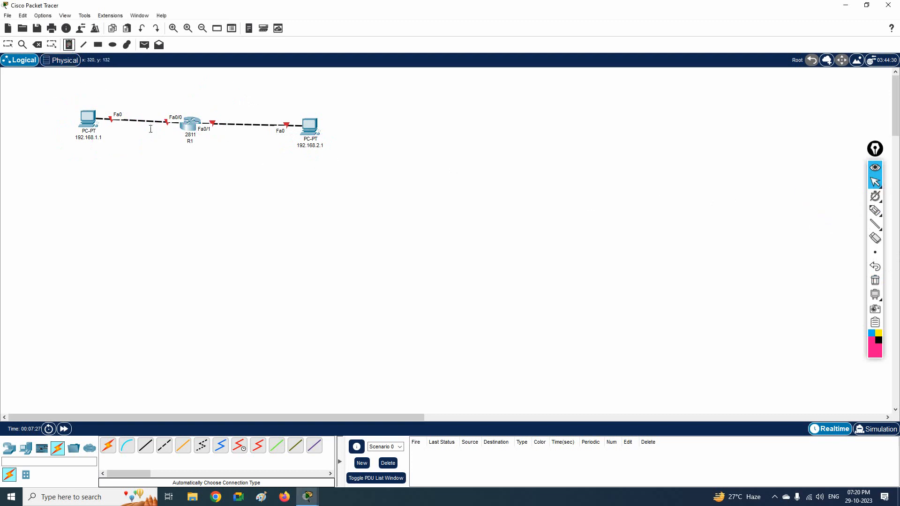
pyautogui.click(146, 109)
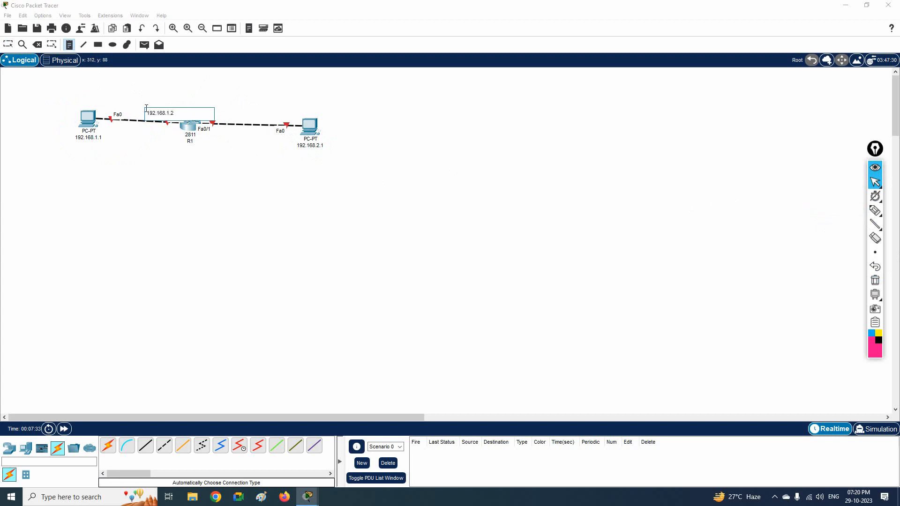
pyautogui.click(161, 88)
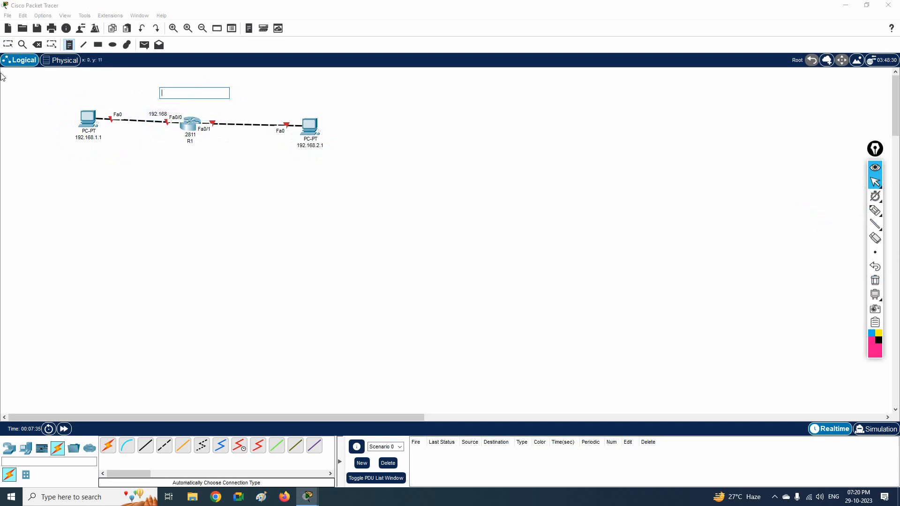
pyautogui.click(9, 44)
pyautogui.moveTo(161, 116)
pyautogui.mouseDown()
pyautogui.moveTo(152, 95)
pyautogui.moveTo(199, 79)
pyautogui.moveTo(185, 114)
pyautogui.moveTo(161, 108)
pyautogui.mouseUp()
# Step: Add a 192.168.2.2 text note just above the link at R1's Fa0/1 port
pyautogui.click(70, 47)
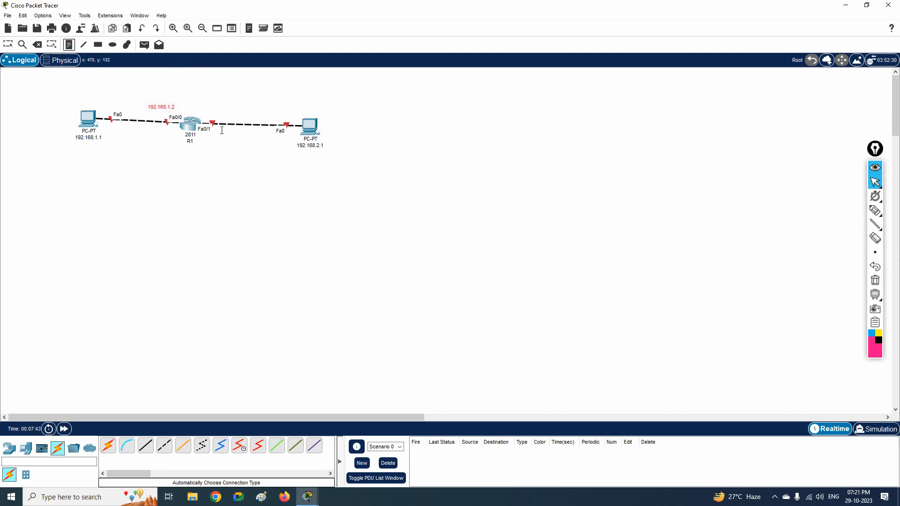
pyautogui.click(208, 109)
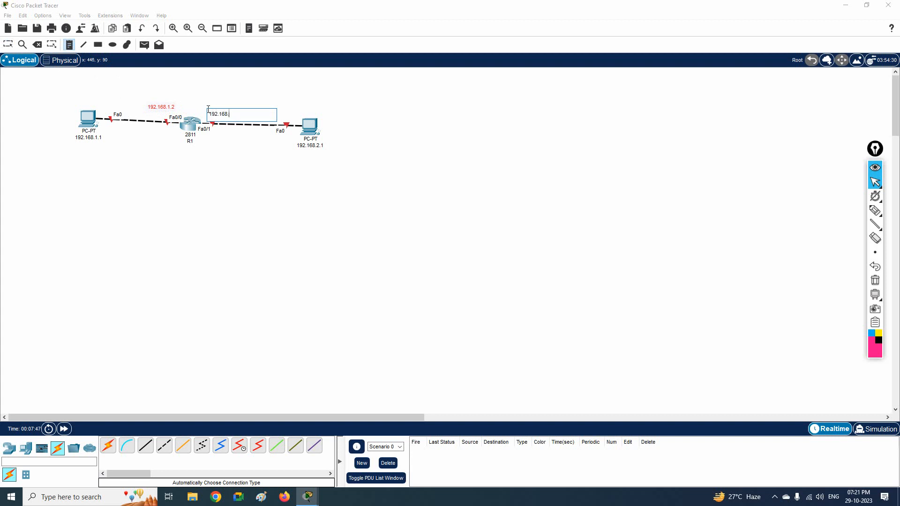
pyautogui.click(203, 91)
pyautogui.click(9, 46)
pyautogui.moveTo(233, 115); pyautogui.dragTo(210, 131)
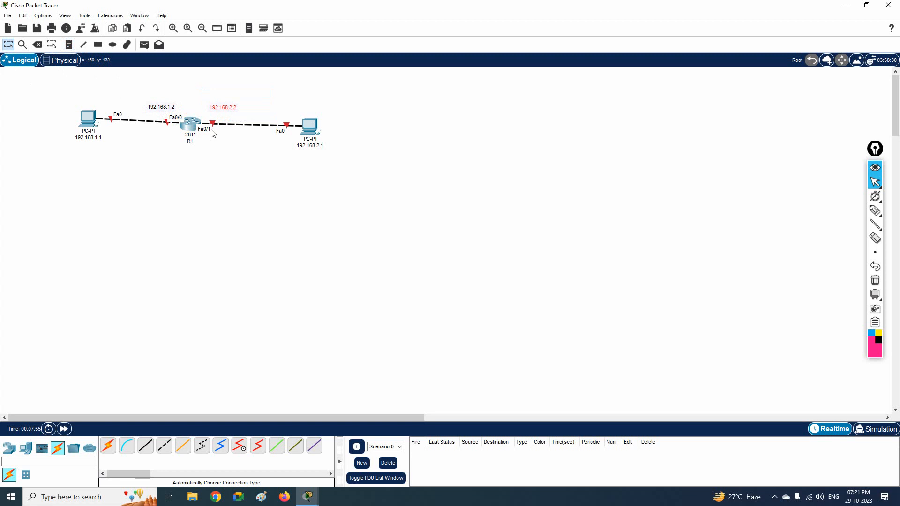
# Step: Move each router address note under the PC of its own network for comparison and return it above R1's link
pyautogui.moveTo(223, 108); pyautogui.dragTo(310, 154)
pyautogui.moveTo(314, 156); pyautogui.dragTo(227, 113)
pyautogui.moveTo(155, 114); pyautogui.dragTo(90, 150)
pyautogui.moveTo(93, 147); pyautogui.dragTo(128, 143)
pyautogui.moveTo(164, 104); pyautogui.dragTo(162, 104)
# Step: Open R1's command line interface, widen its window and place it clear of the topology
pyautogui.click(188, 125)
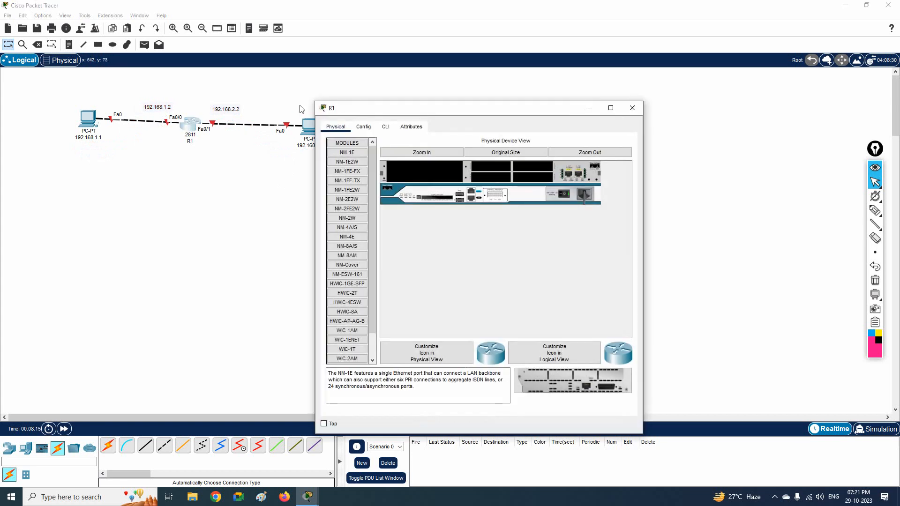
pyautogui.click(384, 127)
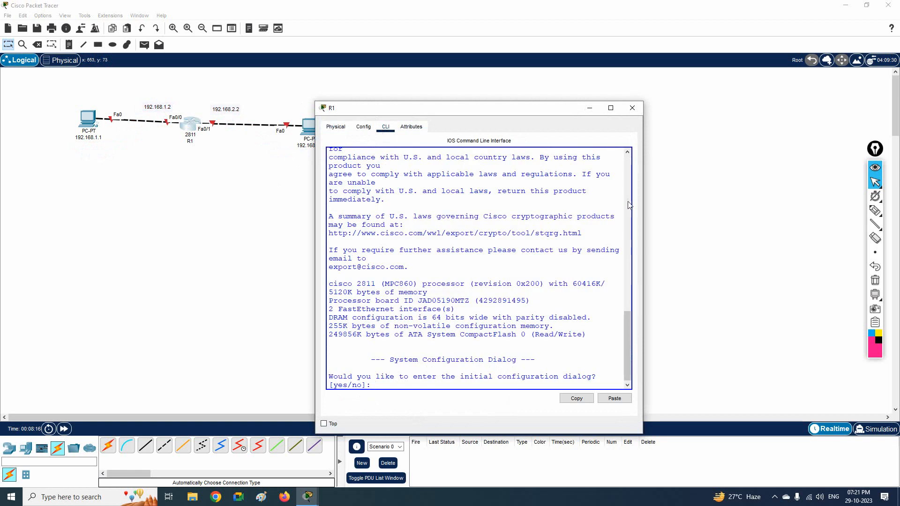
pyautogui.moveTo(643, 203); pyautogui.dragTo(766, 199)
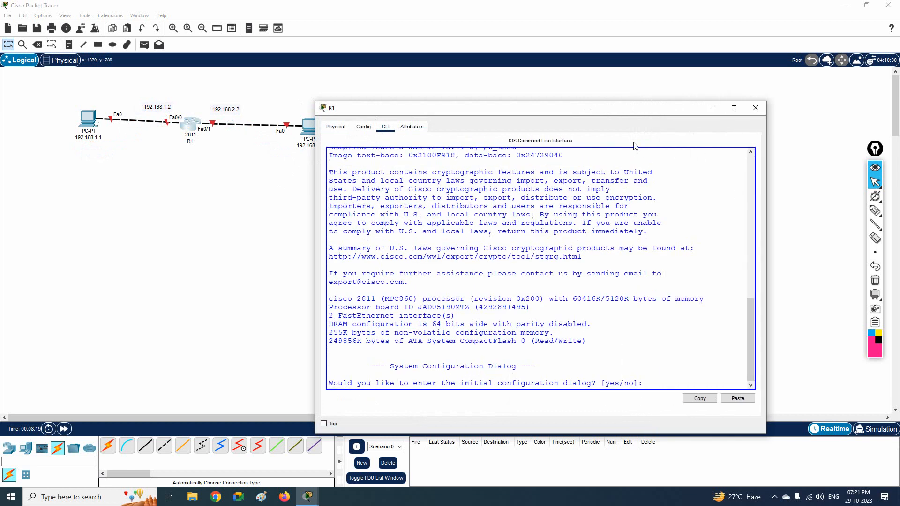
pyautogui.moveTo(578, 108); pyautogui.dragTo(595, 47)
# Step: Decline R1's initial configuration dialog with no and bring up the Router> prompt
pyautogui.moveTo(476, 322); pyautogui.dragTo(600, 323)
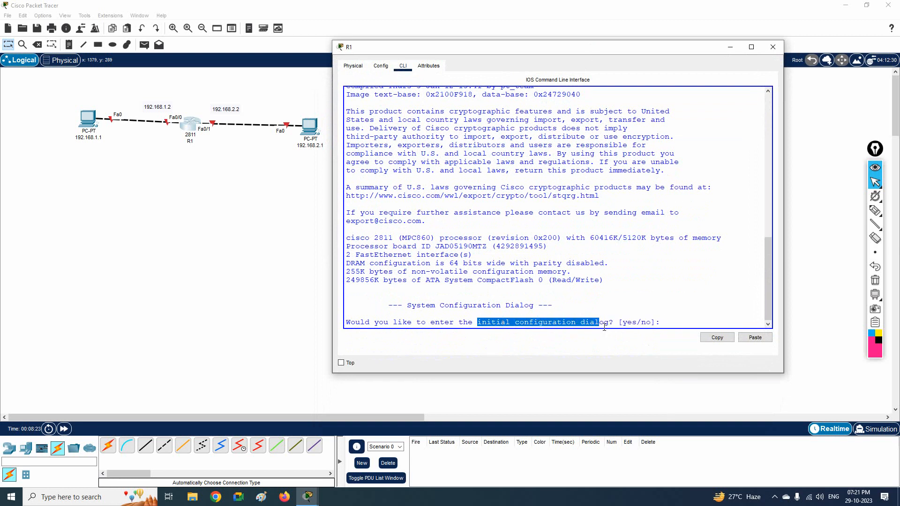
pyautogui.click(661, 325)
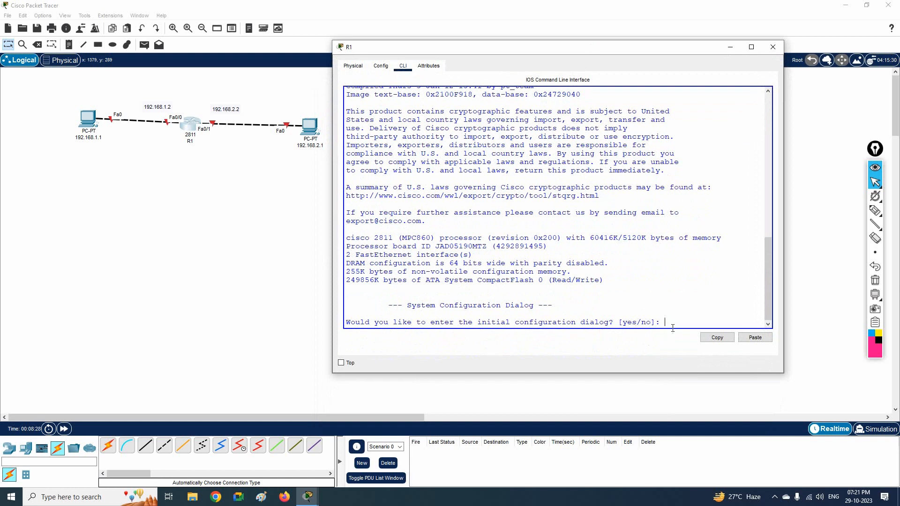
pyautogui.write('no')
pyautogui.press('Return')
pyautogui.press('Return')
pyautogui.press('Return')
pyautogui.press('Return')
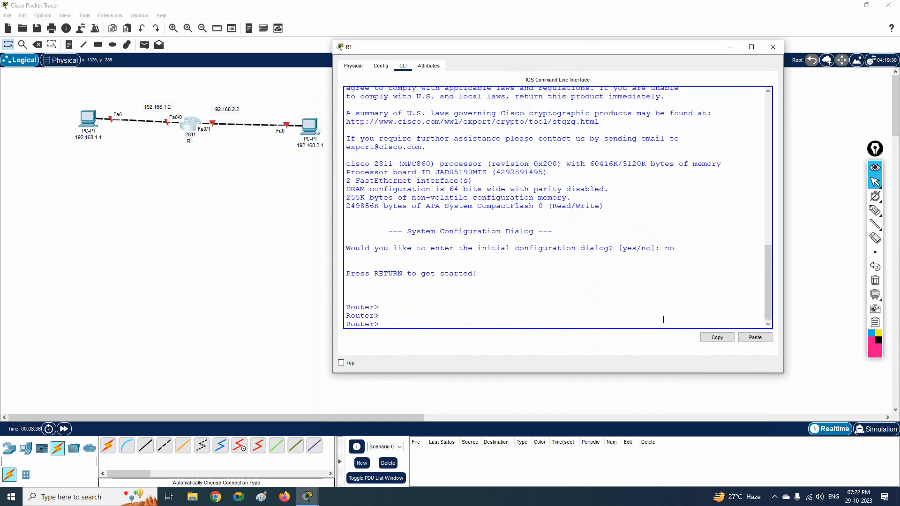
pyautogui.moveTo(387, 322); pyautogui.dragTo(346, 324)
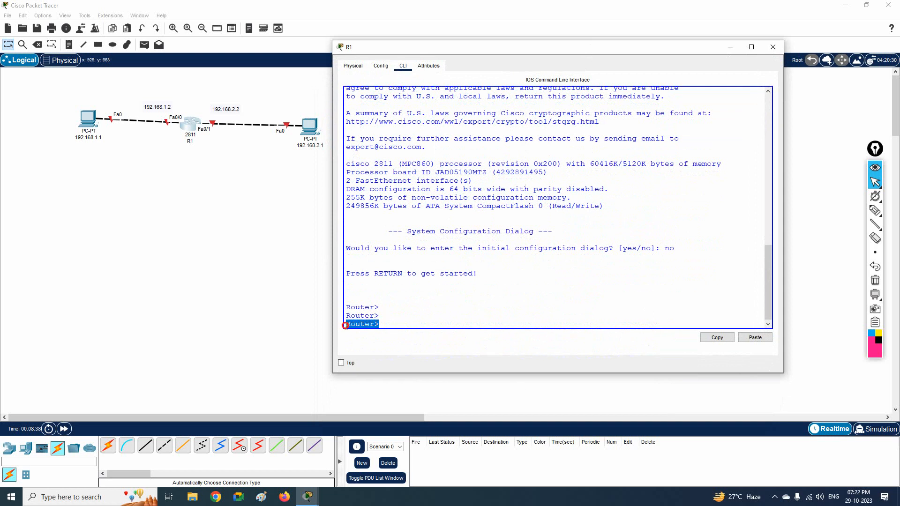
# Step: Enter privileged mode with en and global configuration mode with config t on the router
pyautogui.click(411, 320)
pyautogui.write('en')
pyautogui.press('Return')
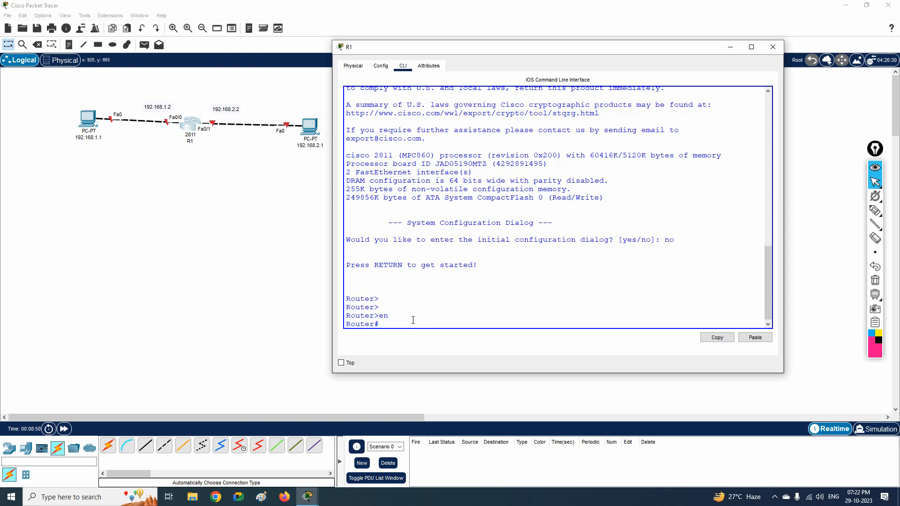
pyautogui.write('config t')
pyautogui.press('Return')
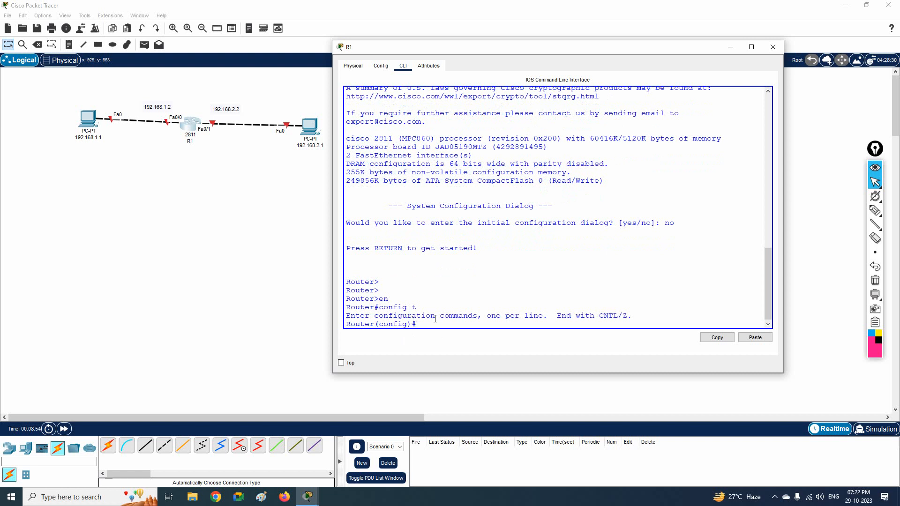
pyautogui.moveTo(429, 303); pyautogui.dragTo(345, 323)
pyautogui.click(432, 323)
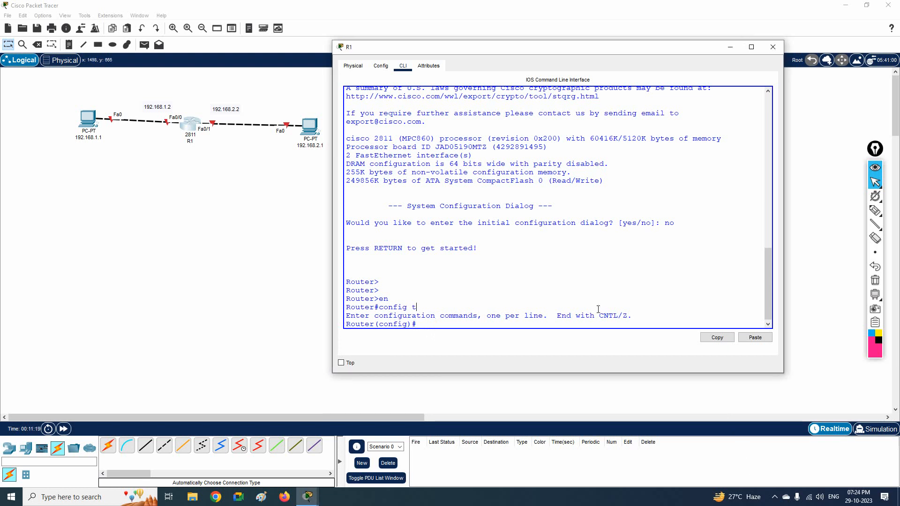
# Step: Set the router's hostname to R1
pyautogui.write('host')
pyautogui.press('Tab')
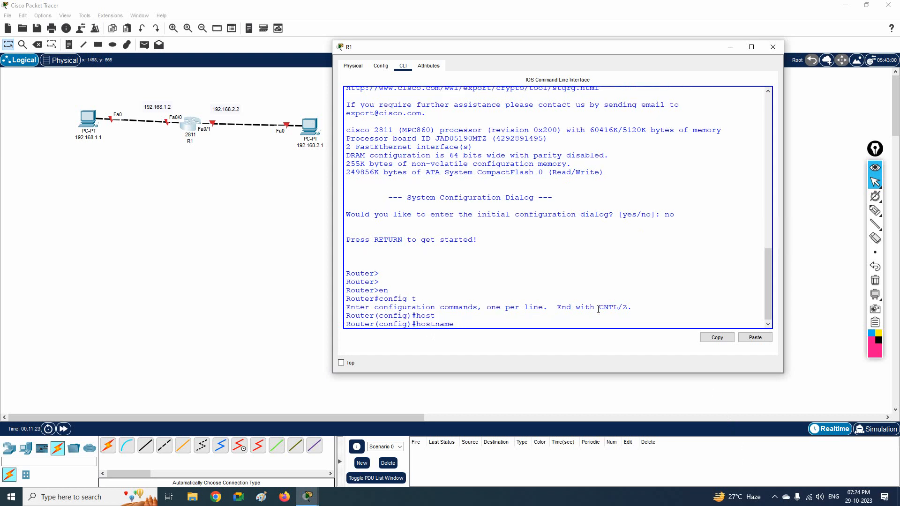
pyautogui.write('R1')
pyautogui.press('Return')
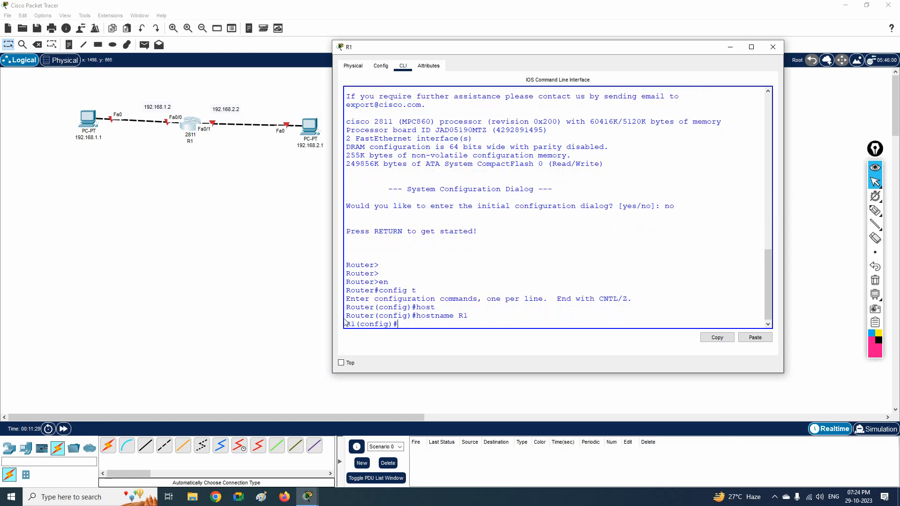
pyautogui.moveTo(356, 324); pyautogui.dragTo(345, 324)
# Step: Start a continuous ping from the 192.168.1.1 PC with ping -t 192.168.2.1 and move its window clear of the topology
pyautogui.click(83, 119)
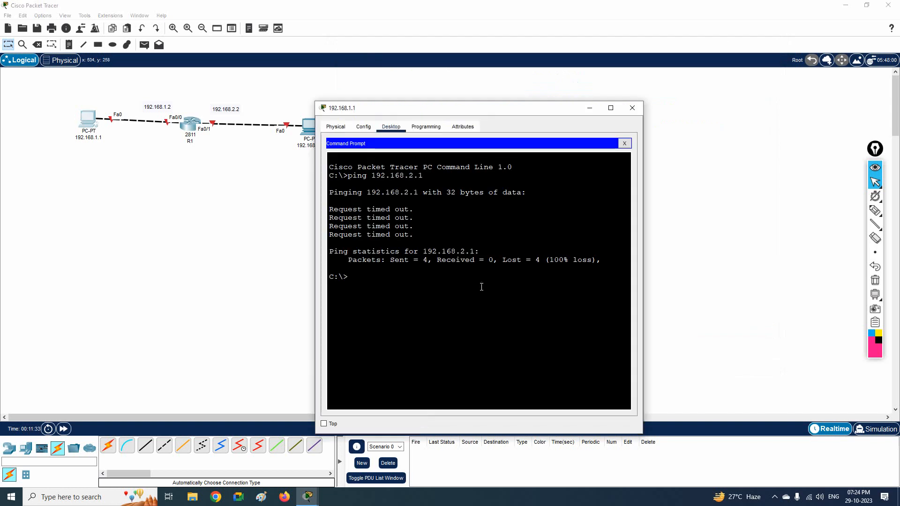
pyautogui.press('Up')
pyautogui.press('Left')
pyautogui.press('Left')
pyautogui.press('Left')
pyautogui.press('Left')
pyautogui.press('Left')
pyautogui.press('Left')
pyautogui.press('Left')
pyautogui.press('Left')
pyautogui.press('Left')
pyautogui.press('Left')
pyautogui.press('Left')
pyautogui.write('-t')
pyautogui.press('Return')
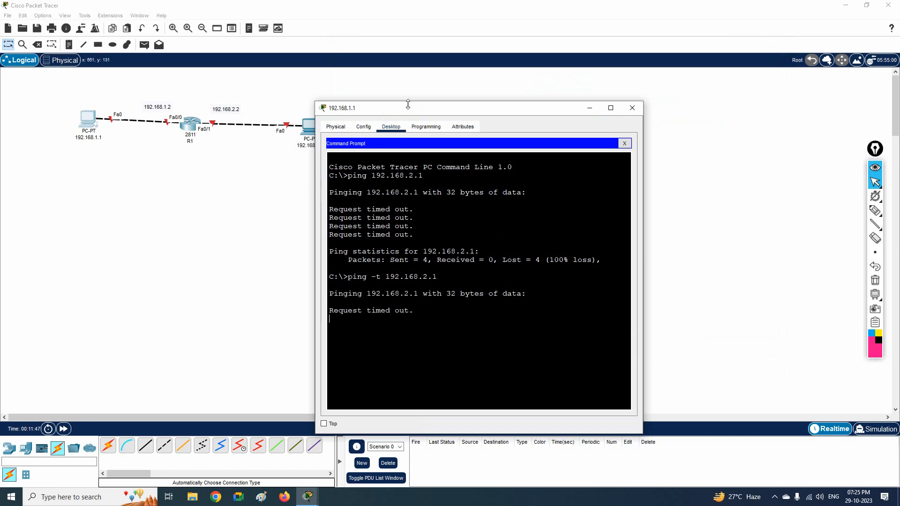
pyautogui.moveTo(549, 112); pyautogui.dragTo(638, 107)
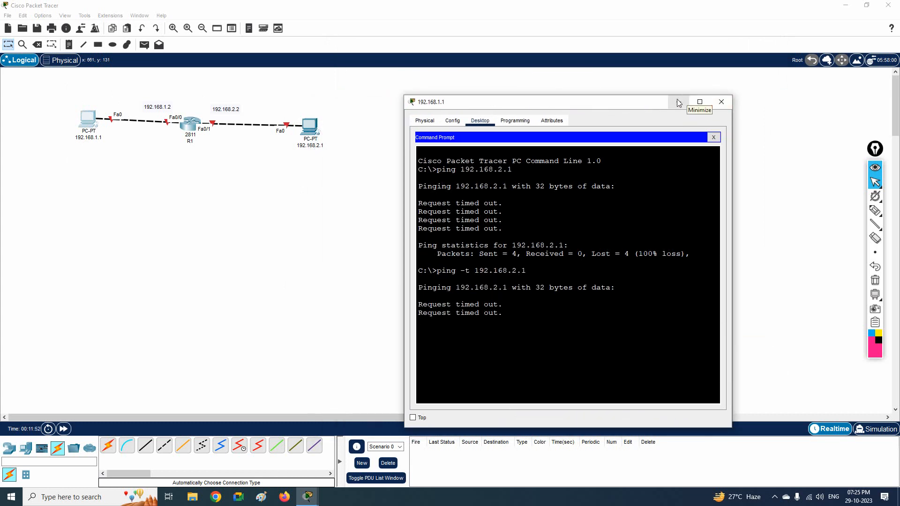
# Step: Return from the 192.168.1.1 PC to R1's command line and enter interface configuration for FastEthernet0/0 with int f0/0
pyautogui.click(721, 102)
pyautogui.click(189, 124)
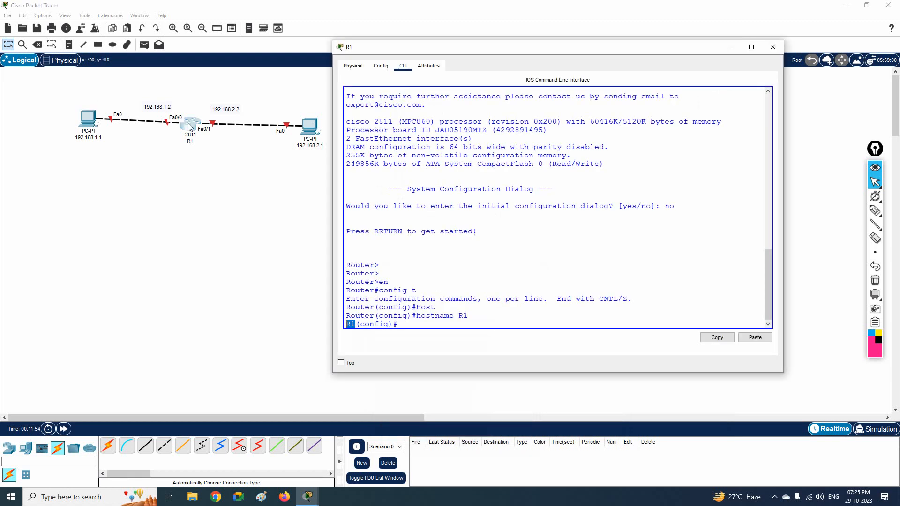
pyautogui.moveTo(468, 323); pyautogui.dragTo(417, 327)
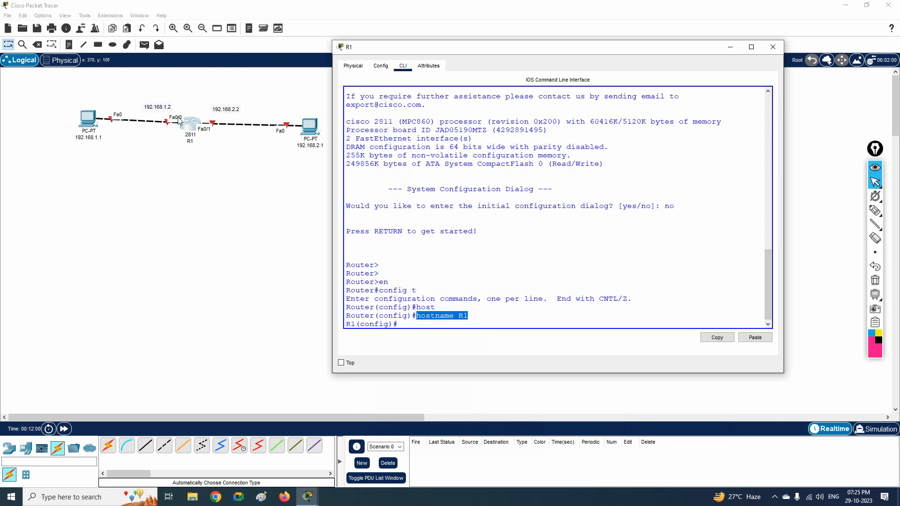
pyautogui.click(398, 306)
pyautogui.moveTo(394, 279); pyautogui.dragTo(356, 324)
pyautogui.click(379, 290)
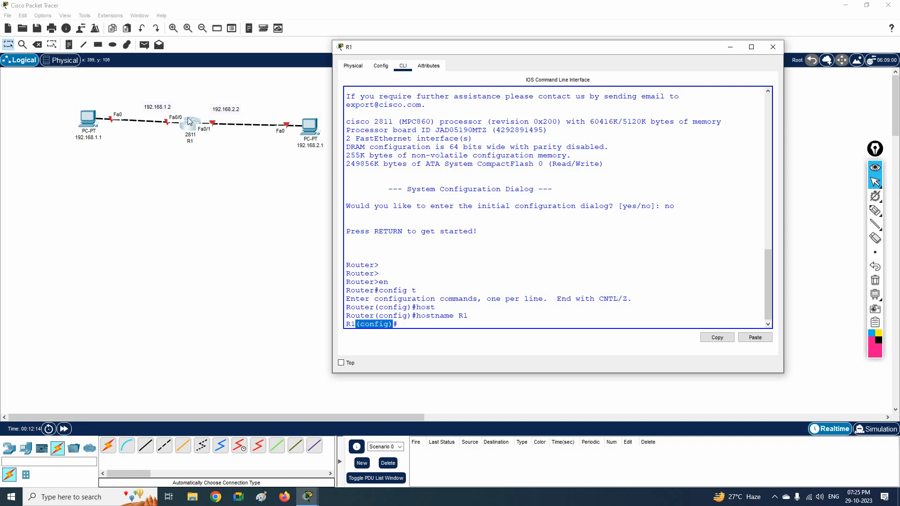
pyautogui.click(549, 304)
pyautogui.write('int')
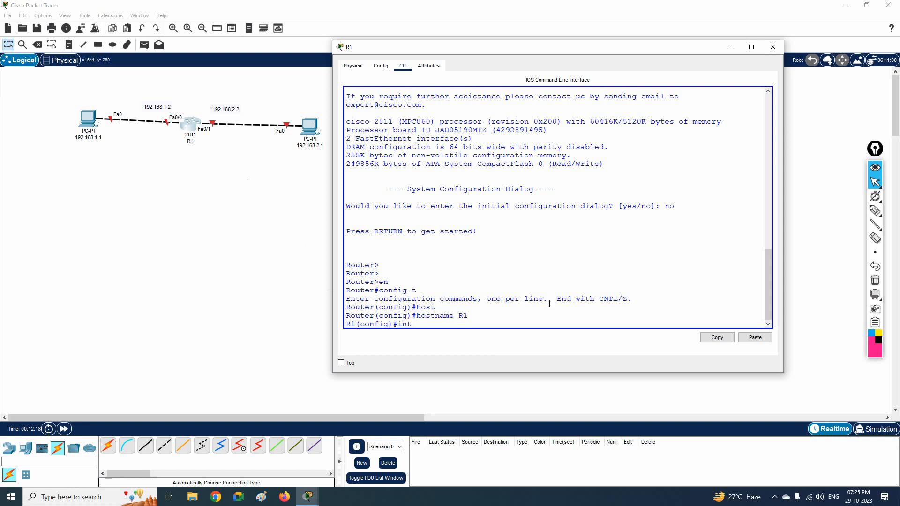
pyautogui.write(' f0/0')
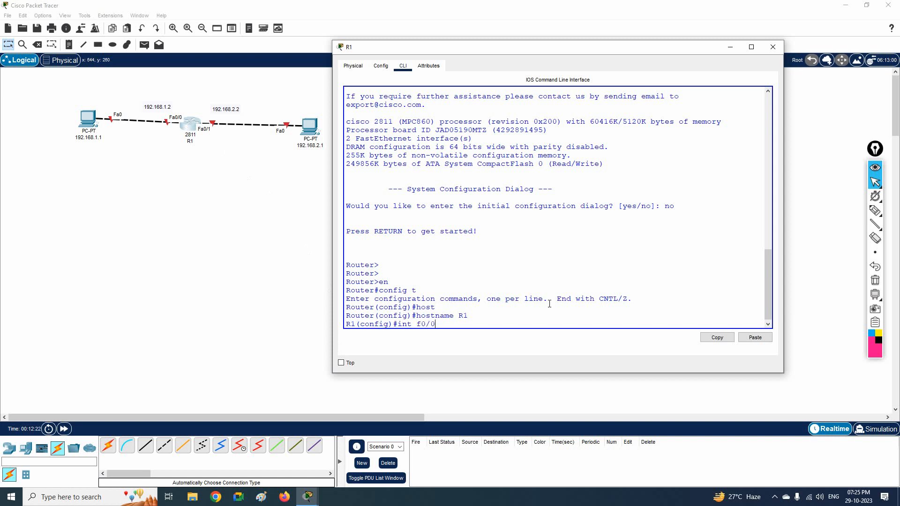
pyautogui.press('Return')
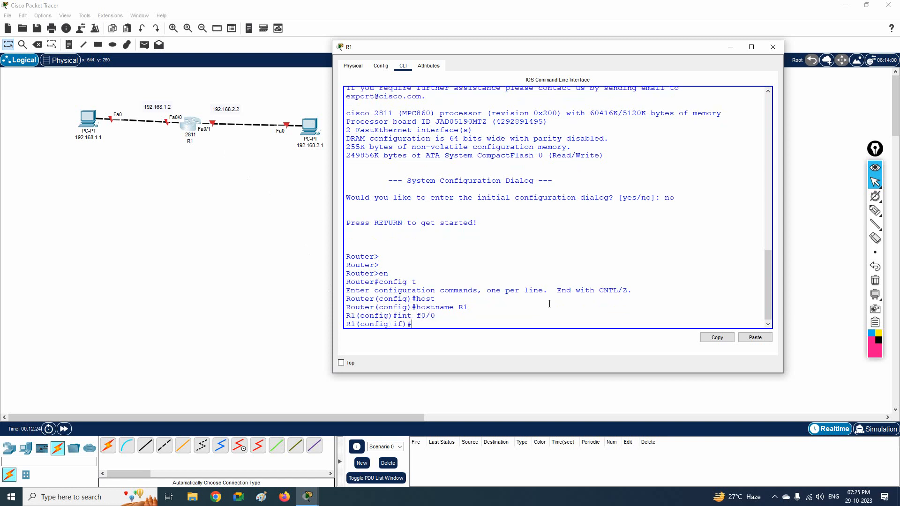
# Step: Assign IP address 192.168.1.2 with subnet mask 255.255.255.0 to R1's FastEthernet0/0 interface
pyautogui.moveTo(437, 315); pyautogui.dragTo(398, 313)
pyautogui.click(404, 323)
pyautogui.click(416, 323)
pyautogui.write('ip add d')
pyautogui.press('Tab')
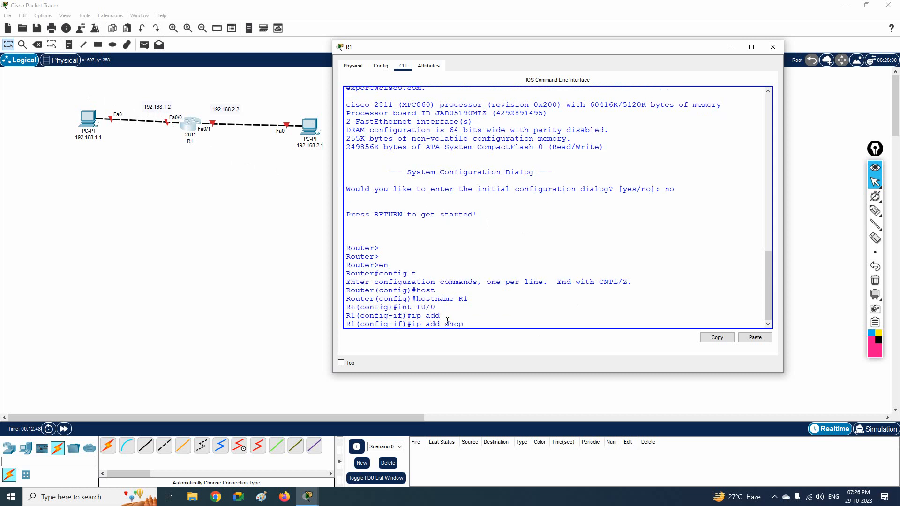
pyautogui.press('BackSpace')
pyautogui.press('BackSpace')
pyautogui.press('BackSpace')
pyautogui.press('BackSpace')
pyautogui.press('Tab')
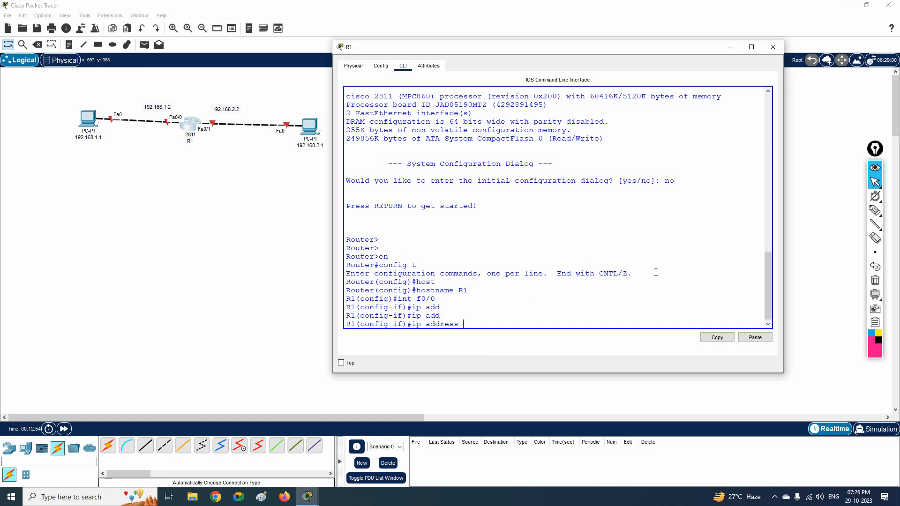
pyautogui.write('192.168.1.2 255.255.255.0')
pyautogui.press('Return')
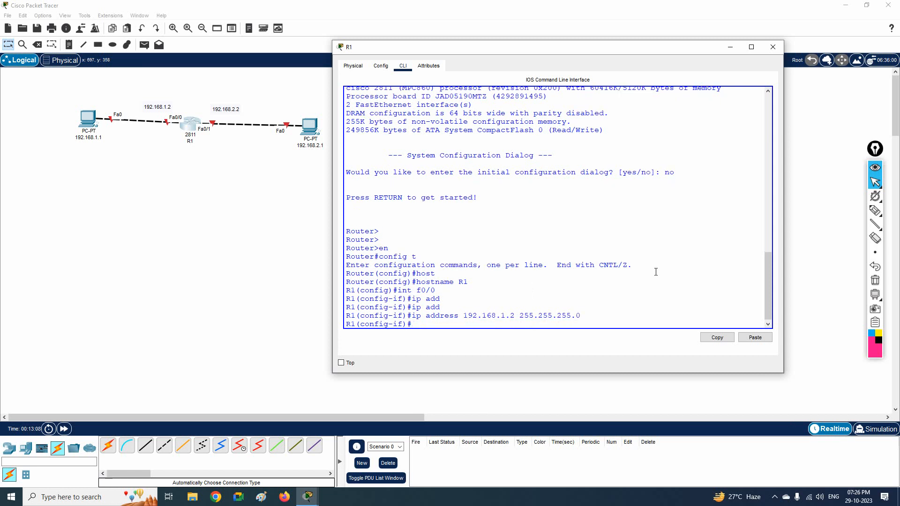
# Step: Enable R1's FastEthernet0/0 interface with no shutdown and review the link status messages
pyautogui.moveTo(434, 290); pyautogui.dragTo(398, 290)
pyautogui.click(444, 317)
pyautogui.write('no sh')
pyautogui.press('Tab')
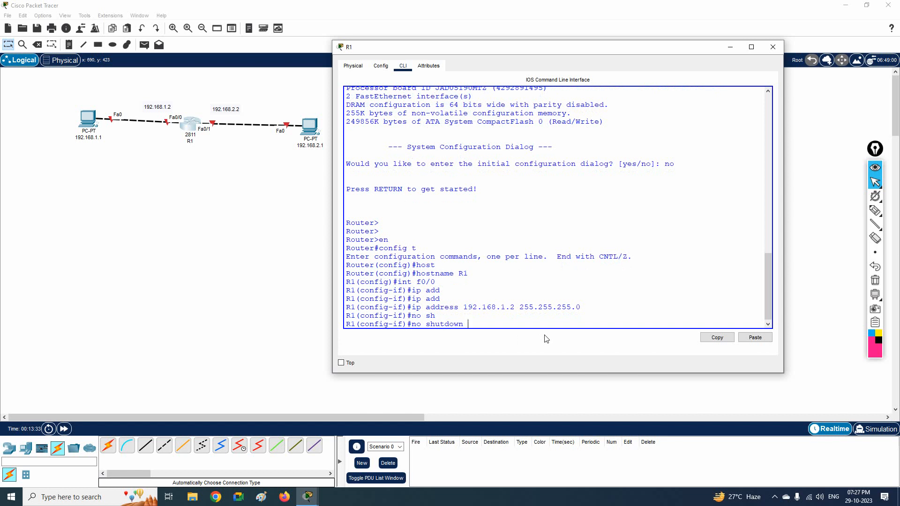
pyautogui.press('Return')
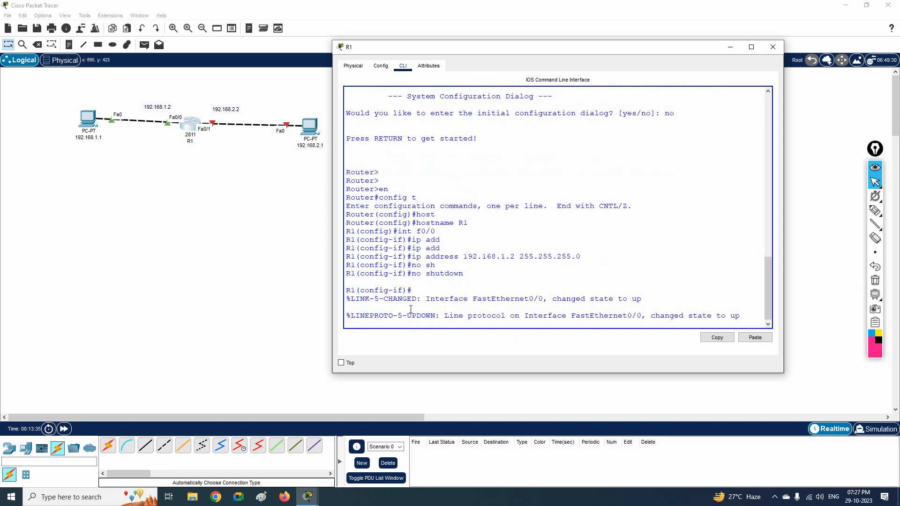
pyautogui.moveTo(346, 299); pyautogui.dragTo(616, 298)
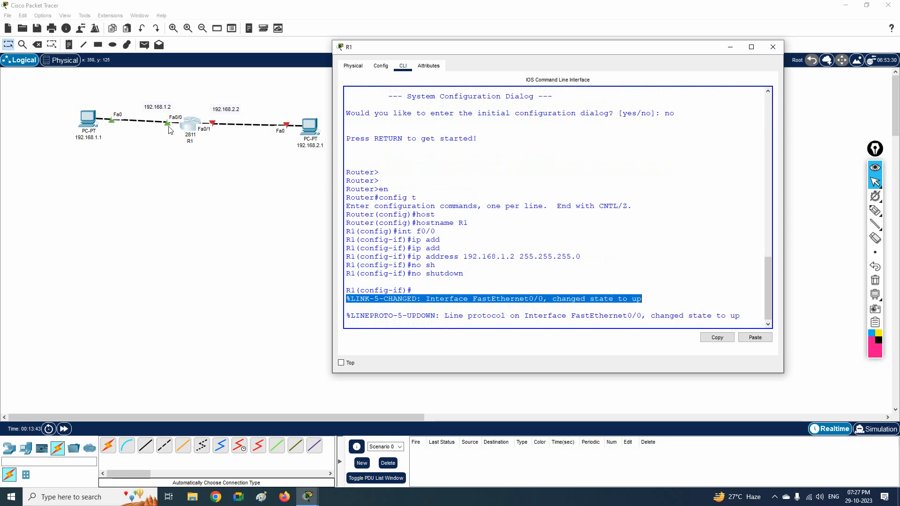
pyautogui.moveTo(737, 317); pyautogui.dragTo(349, 318)
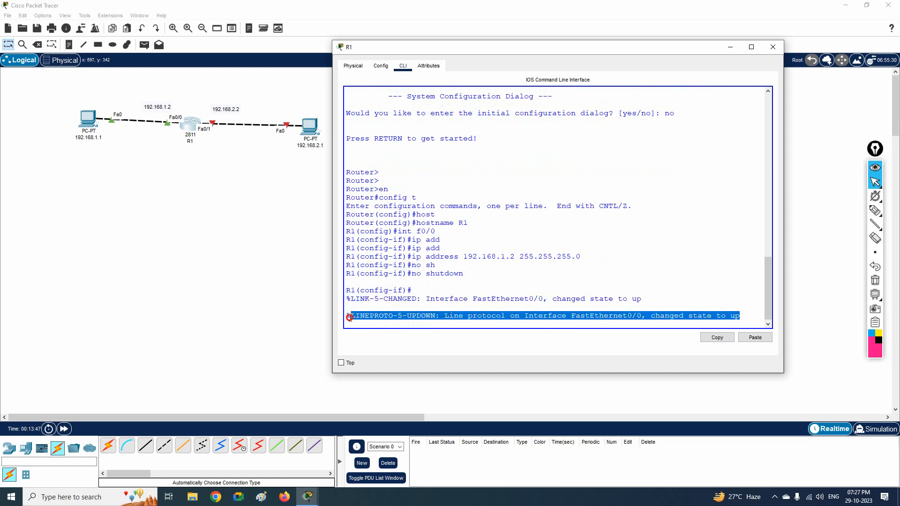
# Step: Switch R1 to interface configuration for FastEthernet0/1 with int f0/1
pyautogui.click(492, 283)
pyautogui.moveTo(436, 233); pyautogui.dragTo(390, 234)
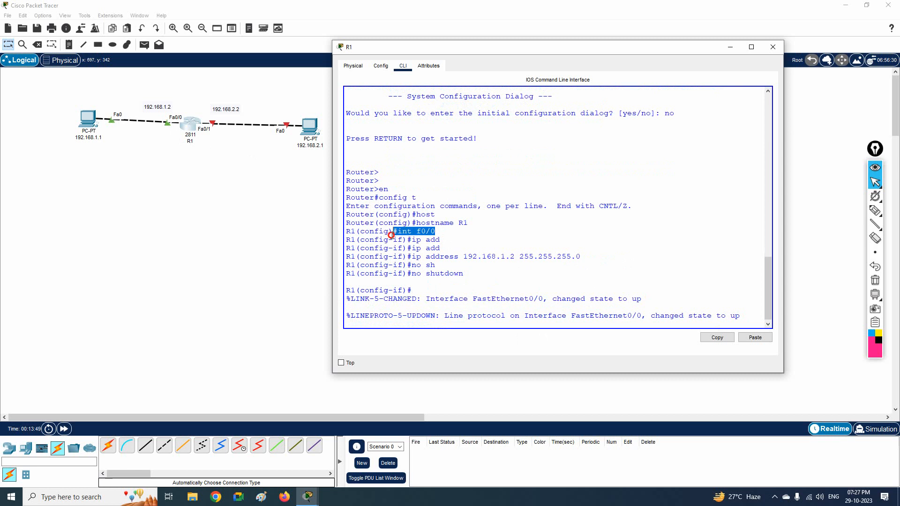
pyautogui.click(544, 289)
pyautogui.press('Return')
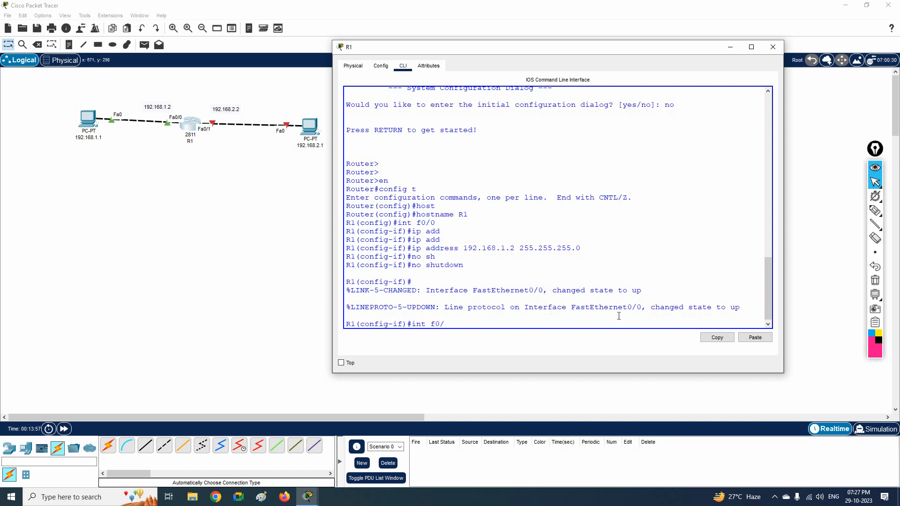
pyautogui.write('int f0/1')
pyautogui.press('Return')
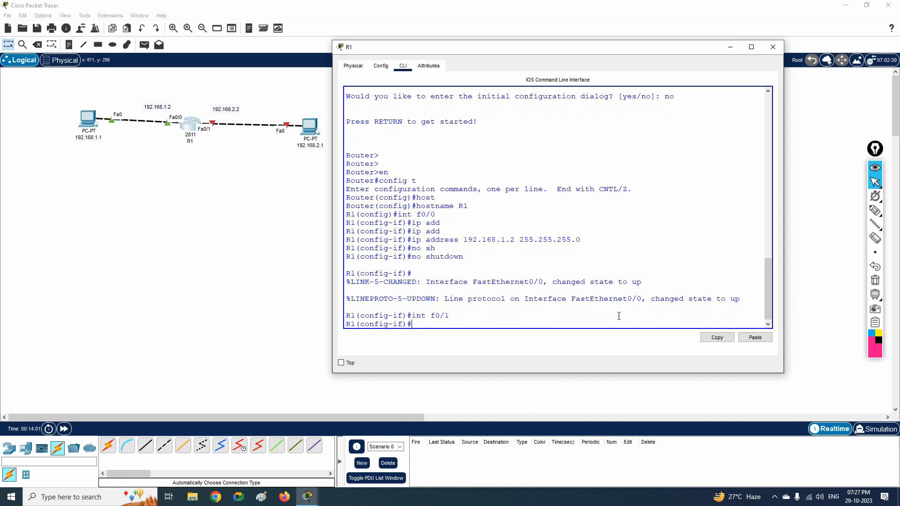
# Step: Assign IP address 192.168.2.2 with subnet mask 255.255.255.0 to R1's FastEthernet0/1 interface
pyautogui.write('ip add')
pyautogui.press('Tab')
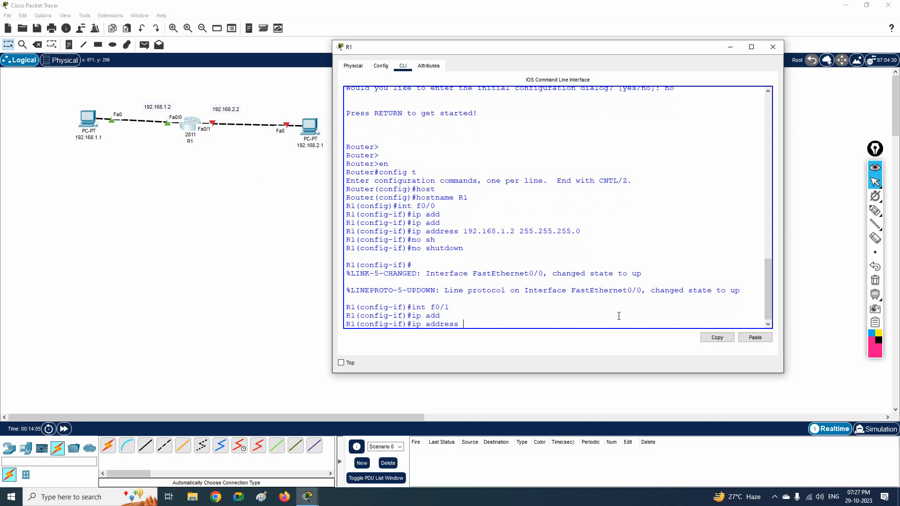
pyautogui.moveTo(586, 237); pyautogui.dragTo(415, 229)
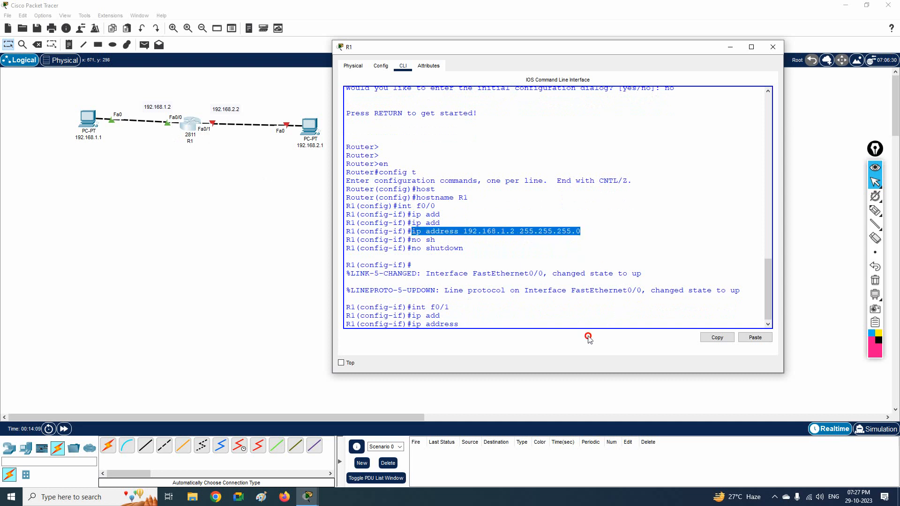
pyautogui.click(586, 320)
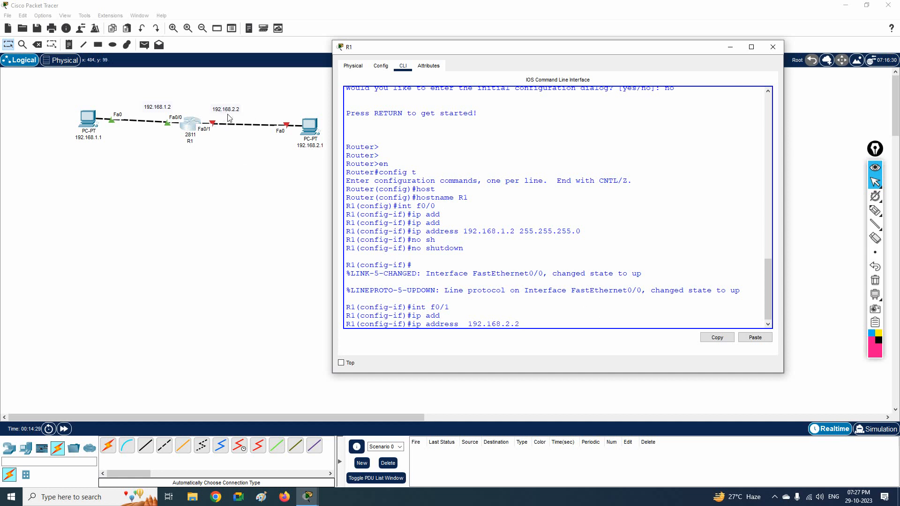
pyautogui.write('255.255.255.0')
pyautogui.press('Return')
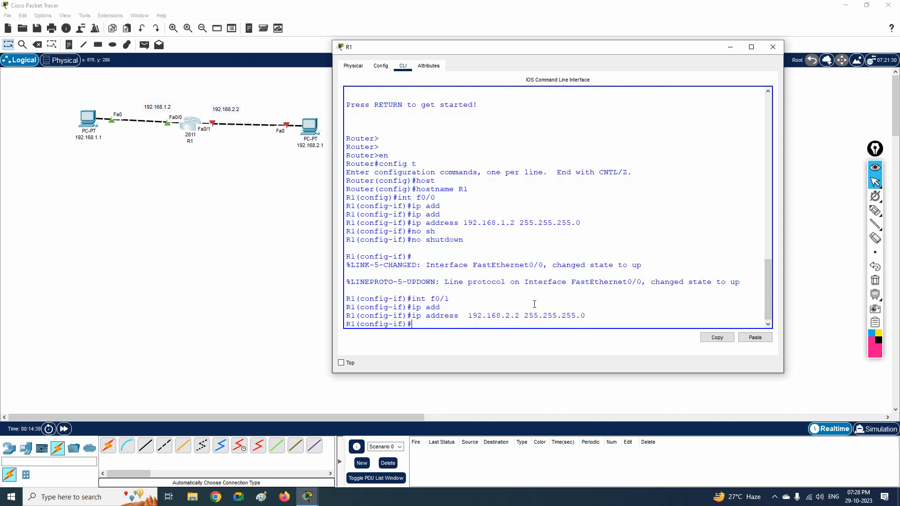
# Step: Enable R1's FastEthernet0/1 interface with no sh and bring back a clean interface configuration prompt
pyautogui.write('no sh')
pyautogui.press('Return')
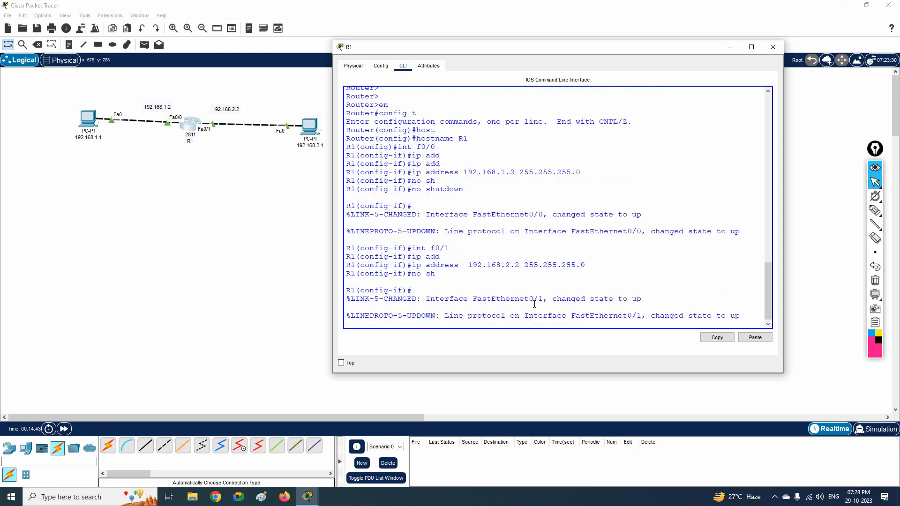
pyautogui.moveTo(664, 298); pyautogui.dragTo(321, 299)
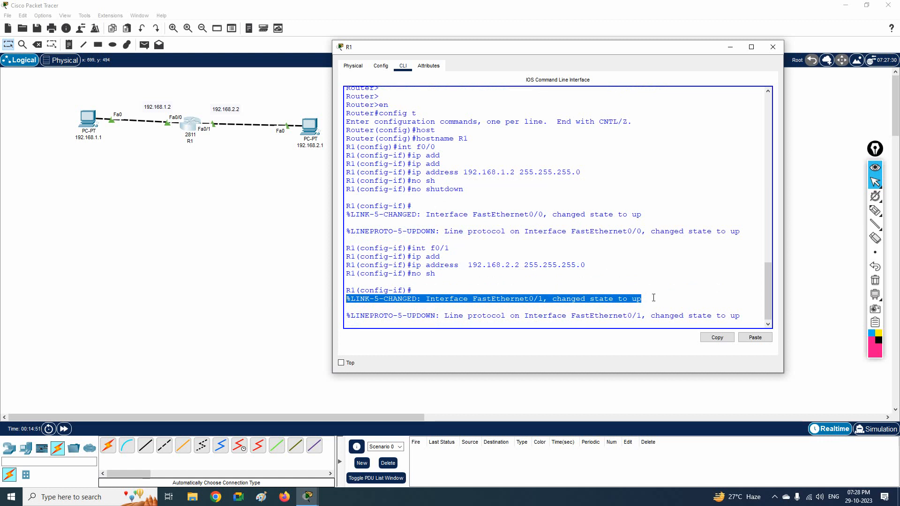
pyautogui.click(702, 306)
pyautogui.press('Return')
pyautogui.press('Return')
pyautogui.press('Return')
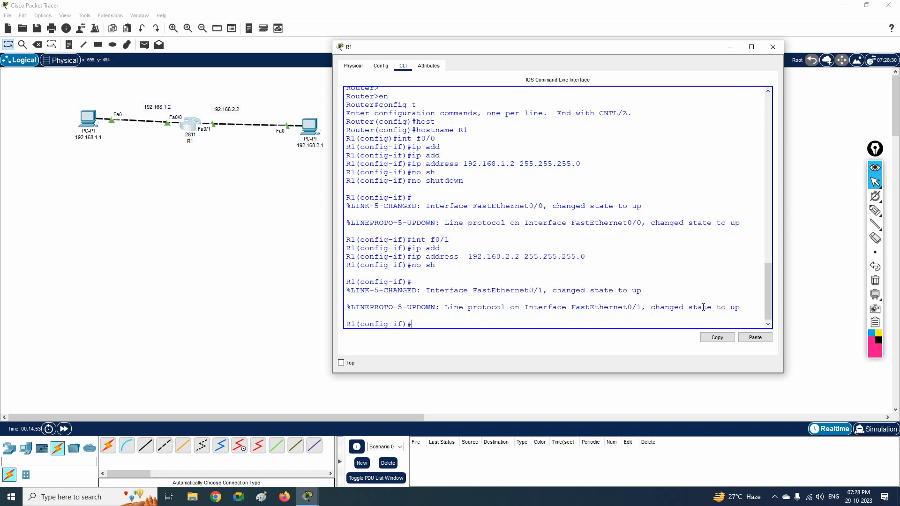
# Step: Return R1 to privileged mode and save its configuration with wr
pyautogui.hotkey('ctrl', 'z')
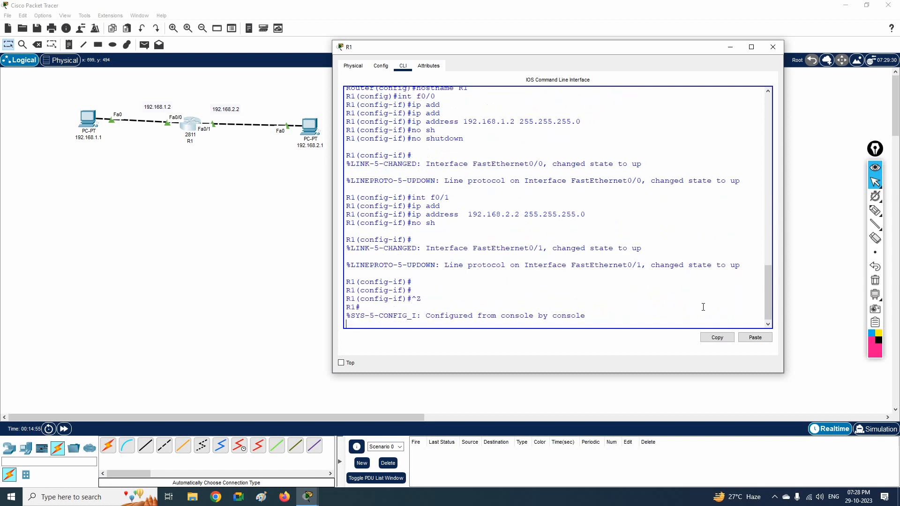
pyautogui.press('Return')
pyautogui.press('Return')
pyautogui.press('Return')
pyautogui.press('Return')
pyautogui.press('Return')
pyautogui.press('Return')
pyautogui.press('Return')
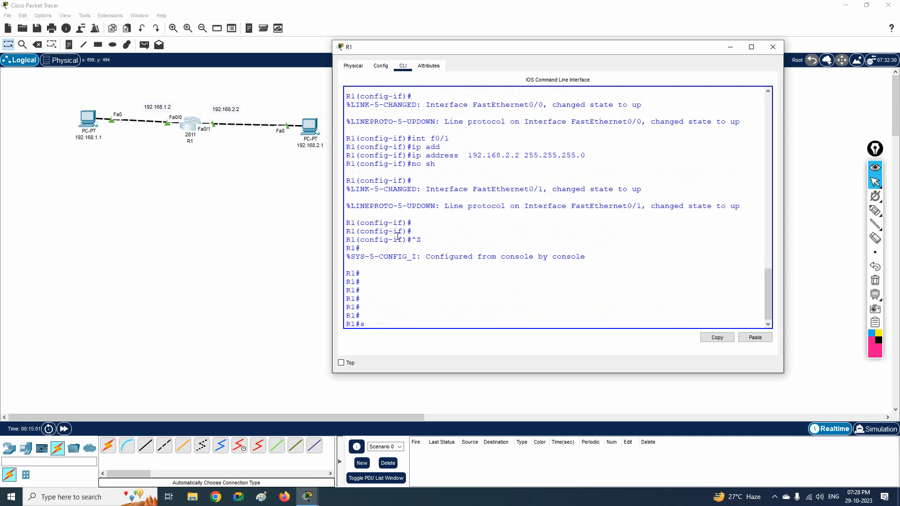
pyautogui.press('Return')
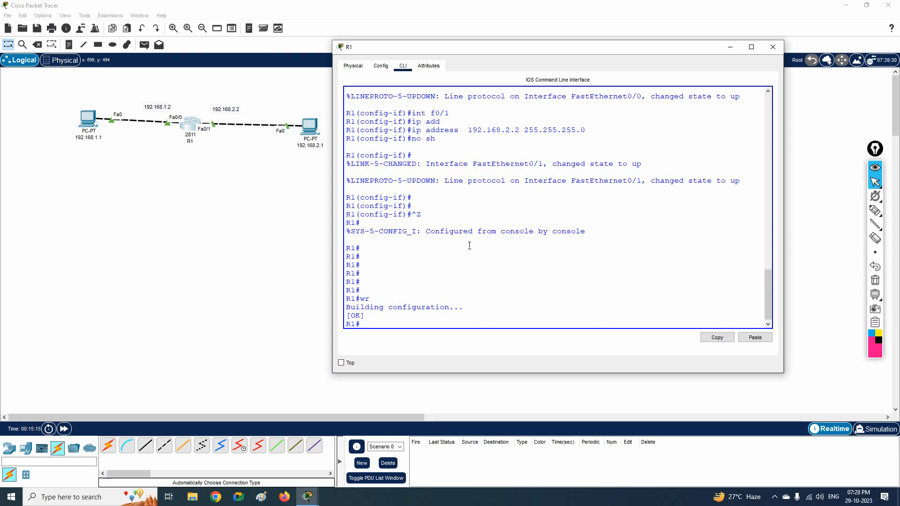
pyautogui.moveTo(377, 298); pyautogui.dragTo(344, 299)
# Step: Close the command prompt on the 192.168.1.1 PC and open its IP Configuration with the IPv4 default gateway value selected
pyautogui.click(89, 121)
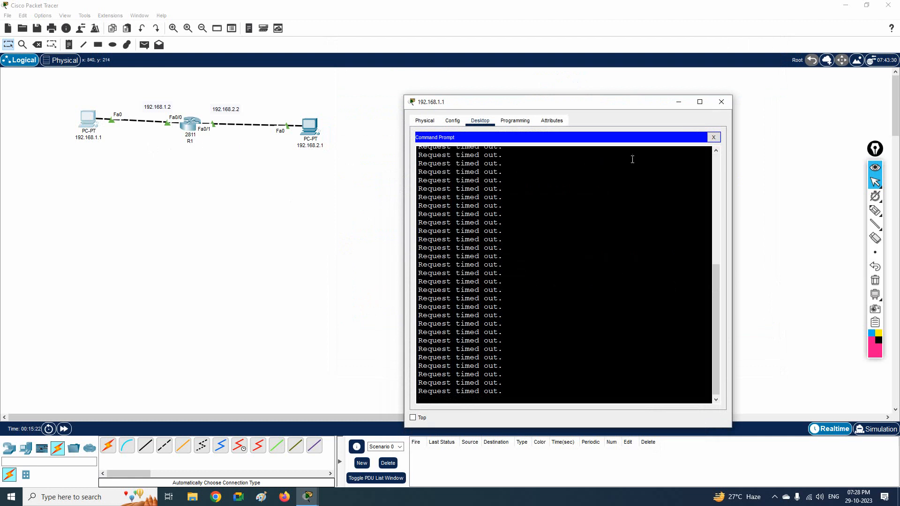
pyautogui.click(713, 137)
pyautogui.click(462, 144)
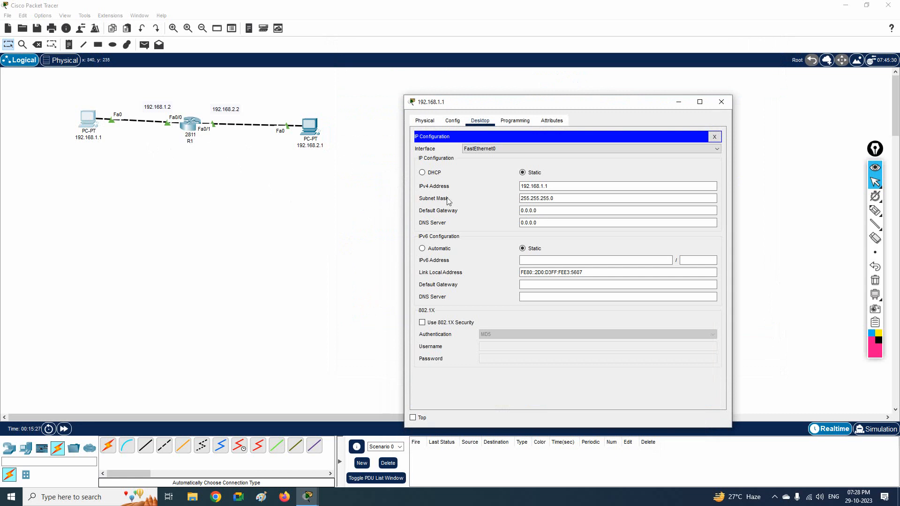
pyautogui.moveTo(544, 210); pyautogui.dragTo(493, 216)
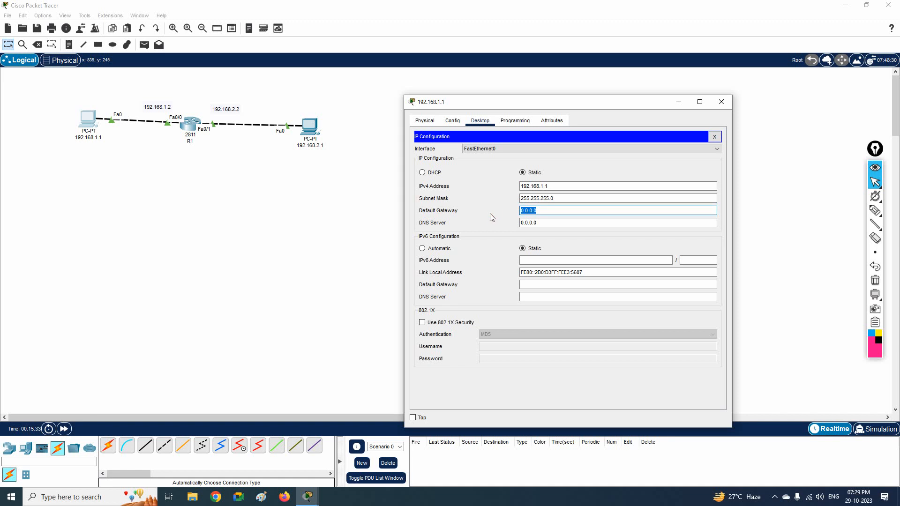
pyautogui.click(874, 210)
pyautogui.moveTo(81, 97)
pyautogui.mouseDown()
pyautogui.moveTo(147, 90)
pyautogui.moveTo(119, 177)
pyautogui.mouseUp()
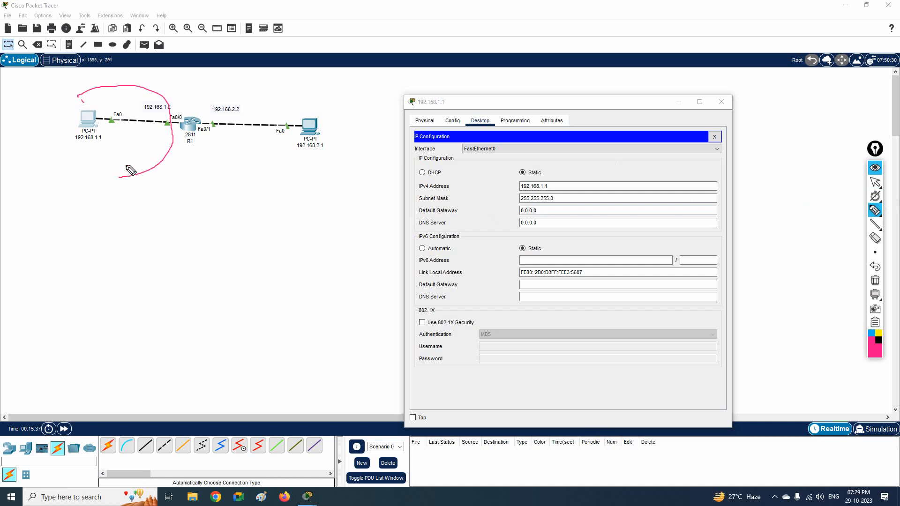
pyautogui.moveTo(76, 142); pyautogui.dragTo(105, 139)
pyautogui.moveTo(296, 154); pyautogui.dragTo(329, 153)
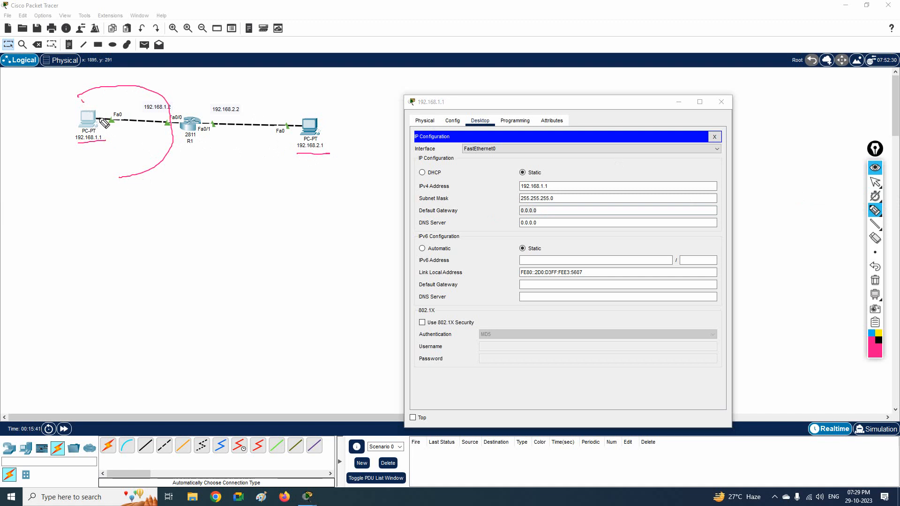
pyautogui.moveTo(102, 109)
pyautogui.mouseDown()
pyautogui.moveTo(138, 89)
pyautogui.moveTo(234, 77)
pyautogui.moveTo(262, 99)
pyautogui.mouseUp()
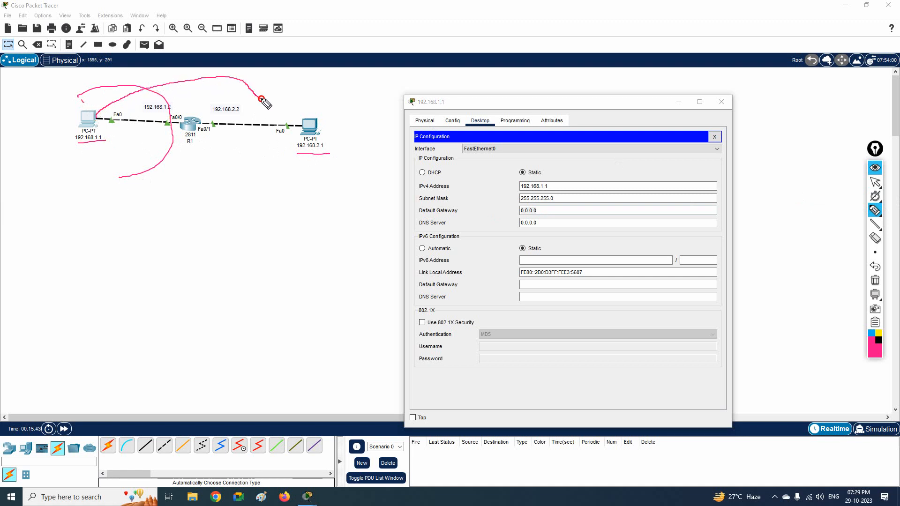
pyautogui.moveTo(182, 108)
pyautogui.mouseDown()
pyautogui.moveTo(204, 123)
pyautogui.moveTo(187, 142)
pyautogui.moveTo(172, 124)
pyautogui.moveTo(180, 123)
pyautogui.moveTo(168, 123)
pyautogui.moveTo(183, 123)
pyautogui.moveTo(167, 125)
pyautogui.moveTo(184, 127)
pyautogui.moveTo(184, 118)
pyautogui.mouseUp()
pyautogui.click(182, 126)
pyautogui.click(94, 120)
pyautogui.moveTo(95, 121)
pyautogui.mouseDown()
pyautogui.moveTo(178, 123)
pyautogui.moveTo(142, 113)
pyautogui.moveTo(170, 100)
pyautogui.mouseUp()
pyautogui.click(156, 96)
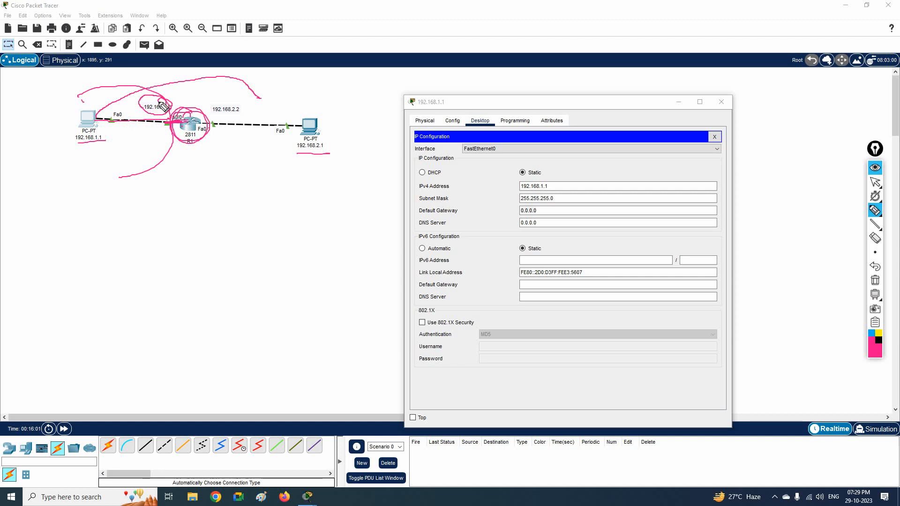
pyautogui.click(870, 296)
pyautogui.moveTo(90, 114)
pyautogui.mouseDown()
pyautogui.moveTo(136, 76)
pyautogui.moveTo(163, 87)
pyautogui.moveTo(174, 125)
pyautogui.moveTo(96, 188)
pyautogui.moveTo(34, 201)
pyautogui.mouseUp()
pyautogui.moveTo(96, 141)
pyautogui.mouseDown()
pyautogui.moveTo(122, 129)
pyautogui.moveTo(114, 164)
pyautogui.moveTo(139, 143)
pyautogui.moveTo(133, 127)
pyautogui.moveTo(99, 113)
pyautogui.moveTo(120, 97)
pyautogui.moveTo(162, 96)
pyautogui.moveTo(174, 98)
pyautogui.moveTo(165, 114)
pyautogui.moveTo(170, 109)
pyautogui.mouseUp()
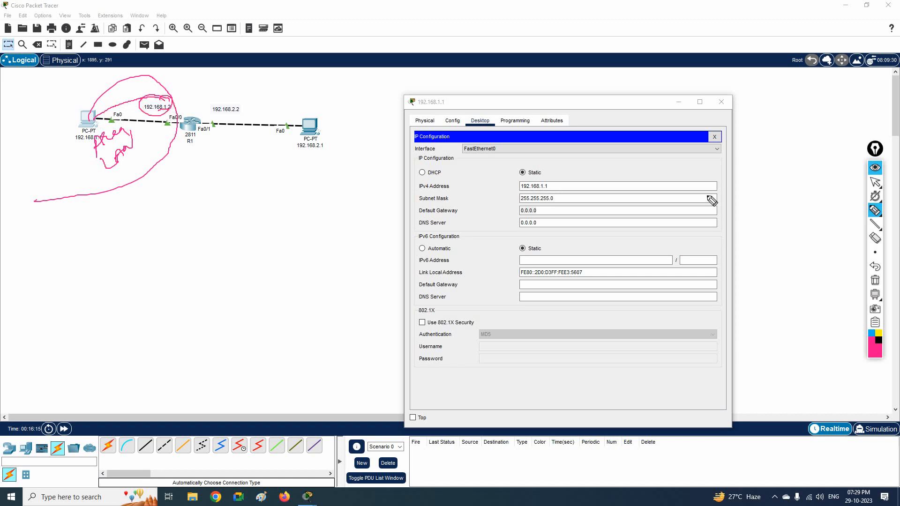
pyautogui.click(874, 280)
pyautogui.moveTo(537, 206)
pyautogui.mouseDown()
pyautogui.moveTo(524, 217)
pyautogui.moveTo(540, 212)
pyautogui.mouseUp()
pyautogui.click(87, 122)
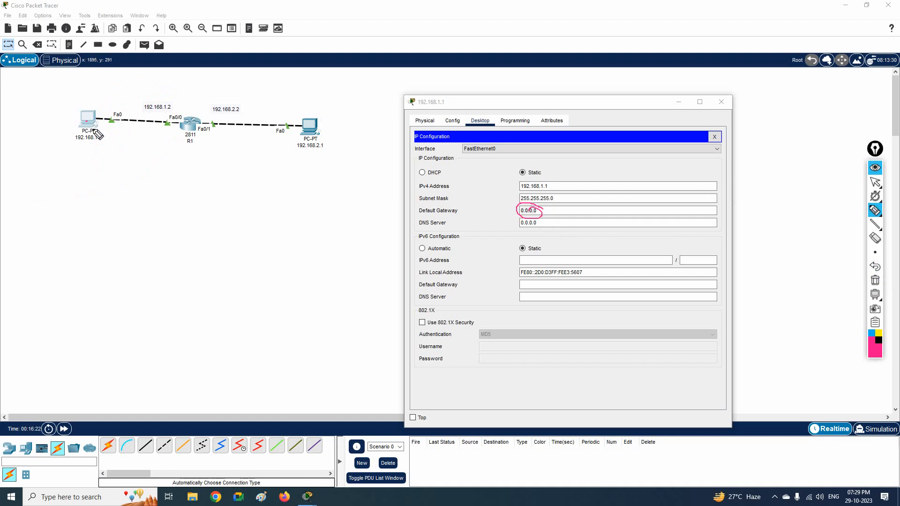
# Step: Clear the ink annotations, set the 192.168.1.1 PC's IPv4 default gateway to 192.168.1.2 and close its IP Configuration
pyautogui.moveTo(91, 125)
pyautogui.mouseDown()
pyautogui.moveTo(140, 109)
pyautogui.moveTo(177, 115)
pyautogui.mouseUp()
pyautogui.click(873, 281)
pyautogui.click(874, 181)
pyautogui.moveTo(539, 210); pyautogui.dragTo(511, 212)
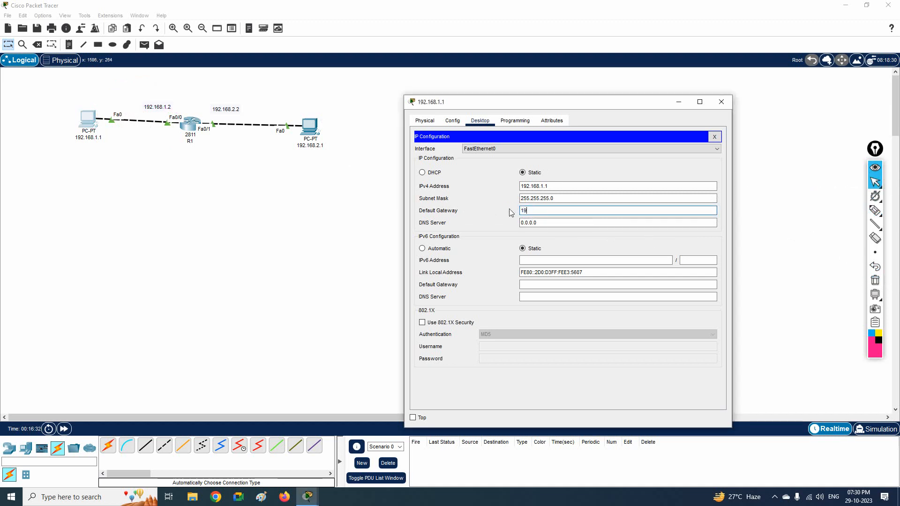
pyautogui.write('192.168.1.2')
pyautogui.moveTo(557, 210); pyautogui.dragTo(519, 210)
pyautogui.click(714, 136)
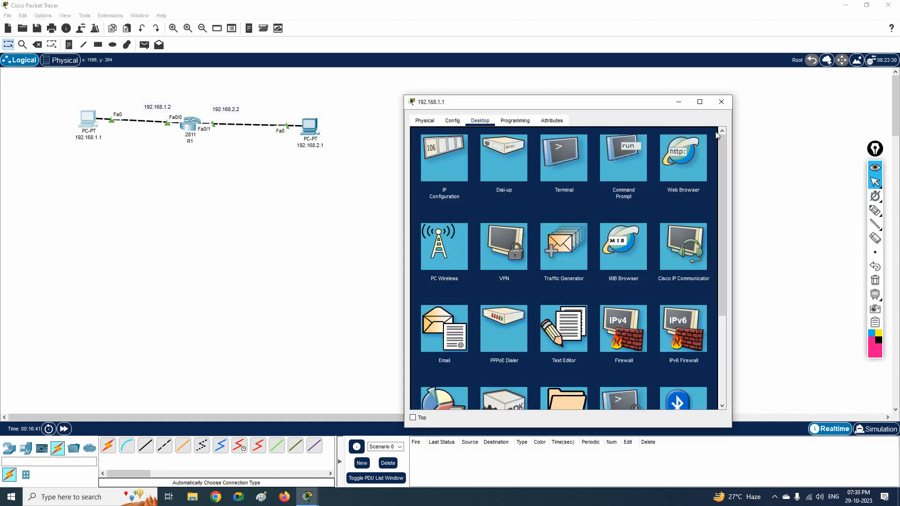
# Step: Reopen the 192.168.1.1 PC's command prompt with the running ping, and move and widen its window beside the topology
pyautogui.click(720, 102)
pyautogui.click(80, 122)
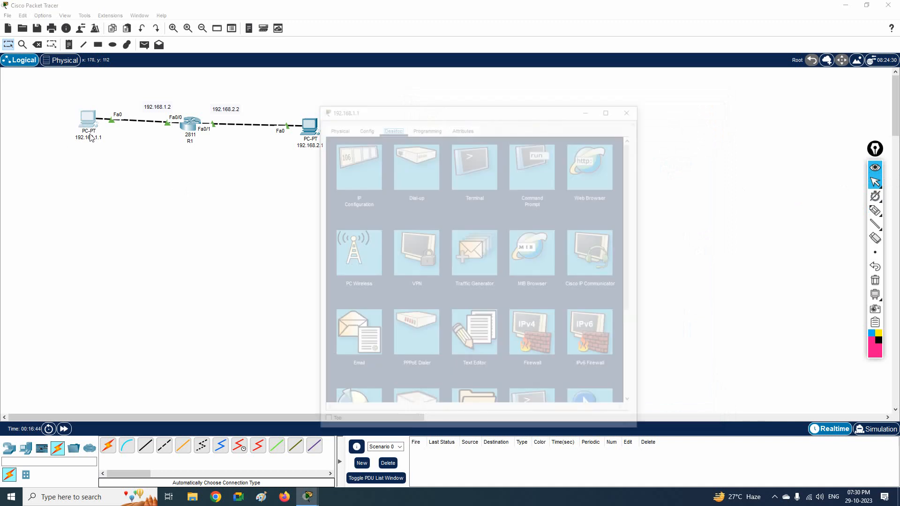
pyautogui.click(527, 162)
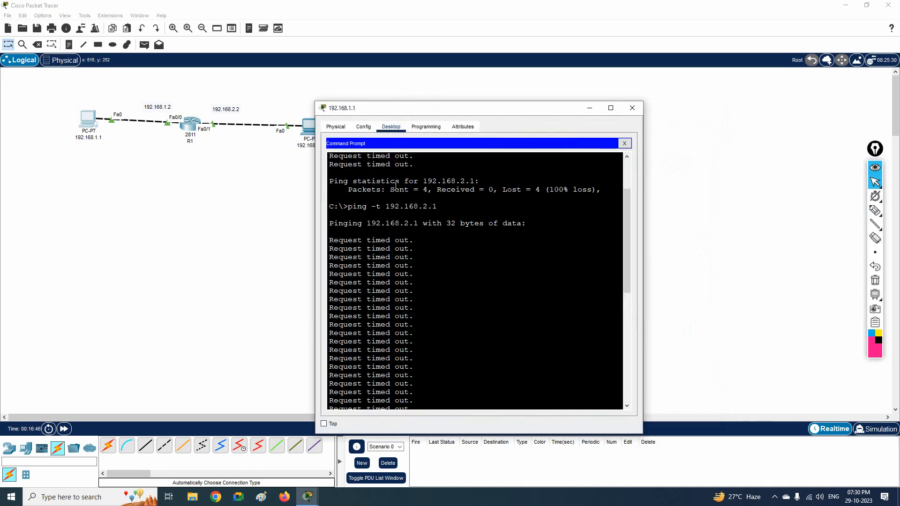
pyautogui.moveTo(356, 108); pyautogui.dragTo(449, 98)
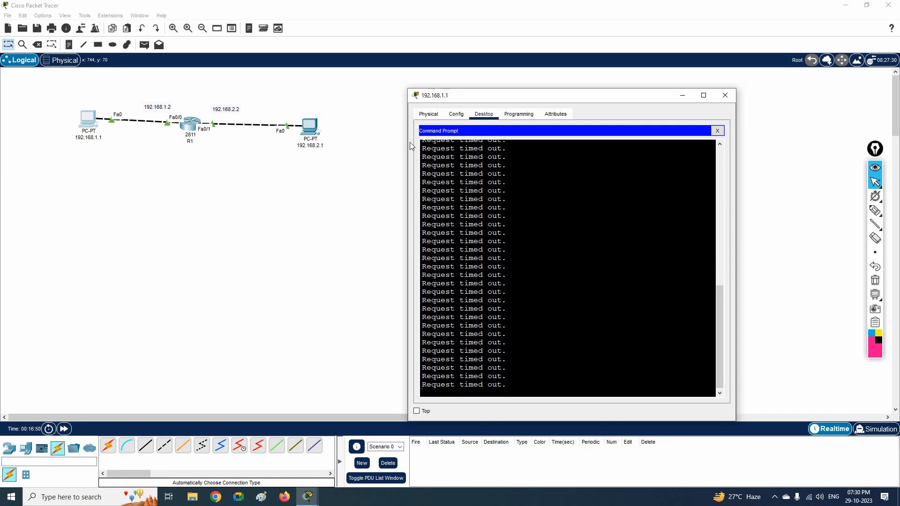
pyautogui.moveTo(406, 144); pyautogui.dragTo(355, 144)
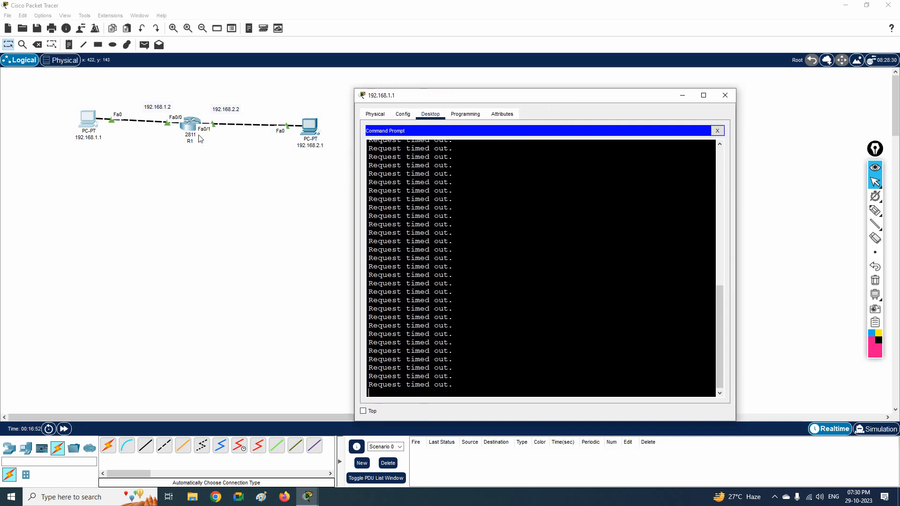
# Step: Set the 192.168.2.1 PC's IPv4 default gateway to 192.168.2.2 in its IP Configuration
pyautogui.click(310, 126)
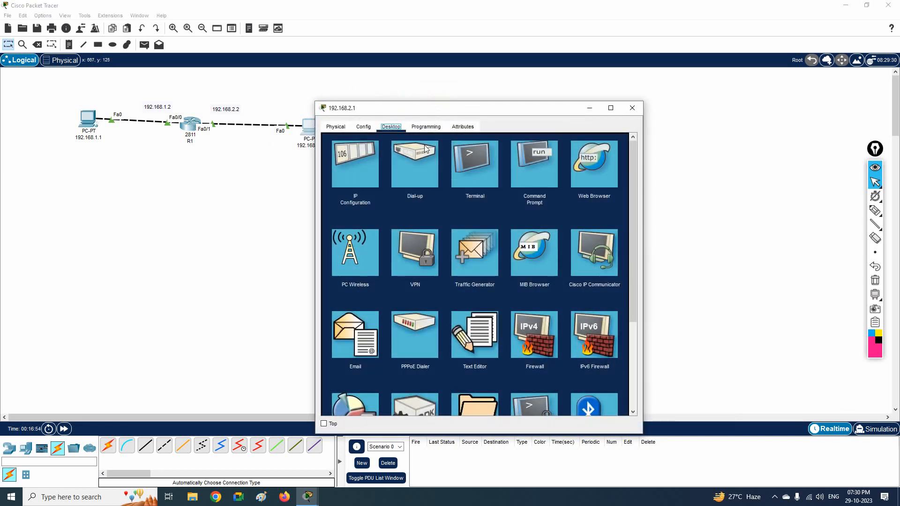
pyautogui.click(353, 153)
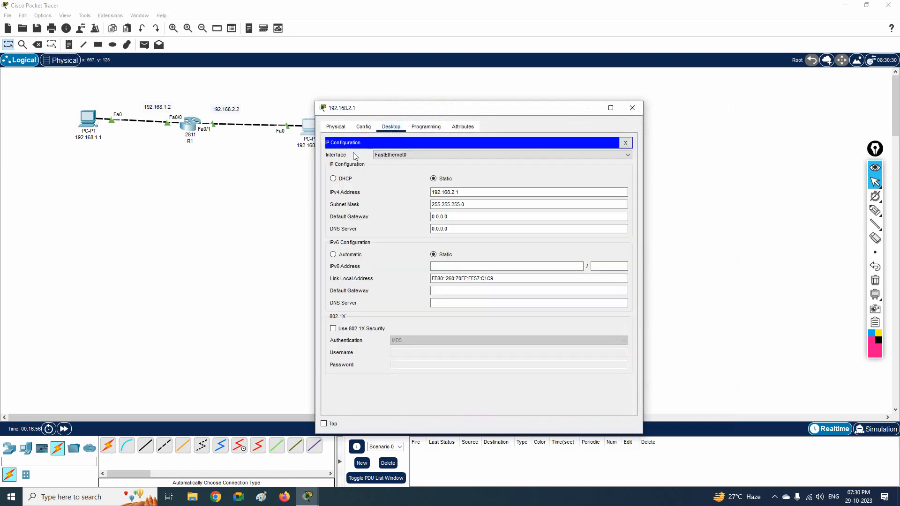
pyautogui.moveTo(399, 111); pyautogui.dragTo(501, 85)
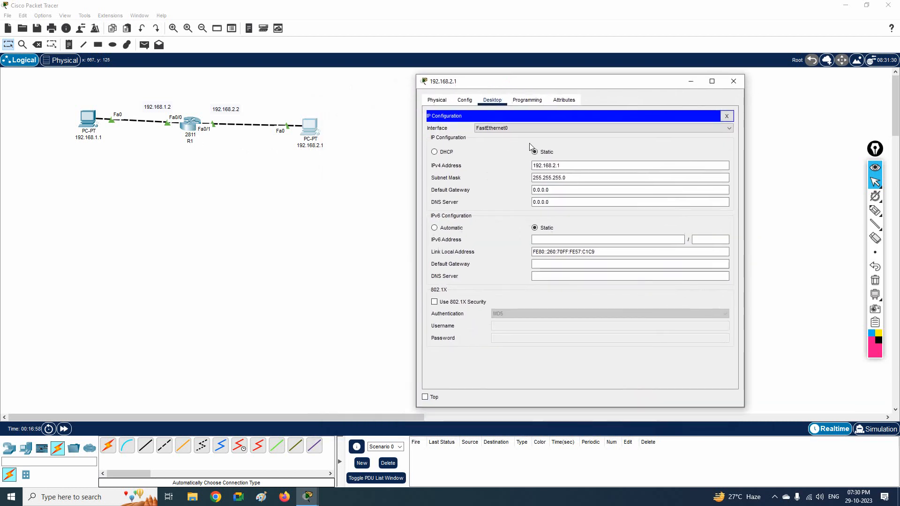
pyautogui.moveTo(551, 189); pyautogui.dragTo(529, 190)
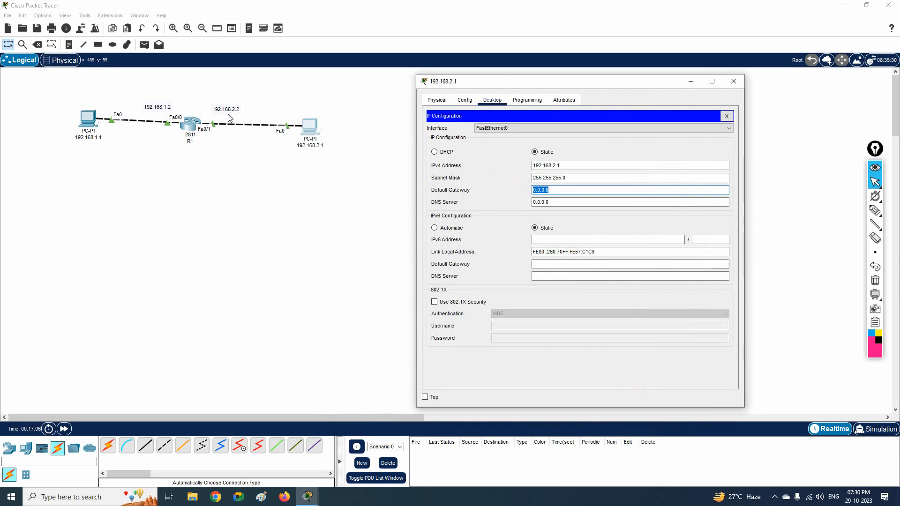
pyautogui.write('192.168.2.2')
pyautogui.press('Tab')
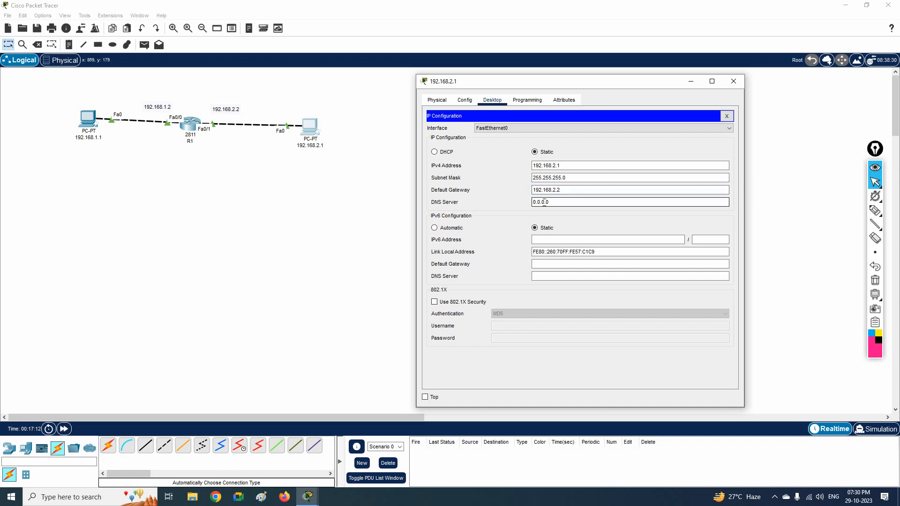
# Step: Close the 192.168.2.1 PC's configuration window and check the running ping in the 192.168.1.1 PC's command prompt
pyautogui.click(726, 116)
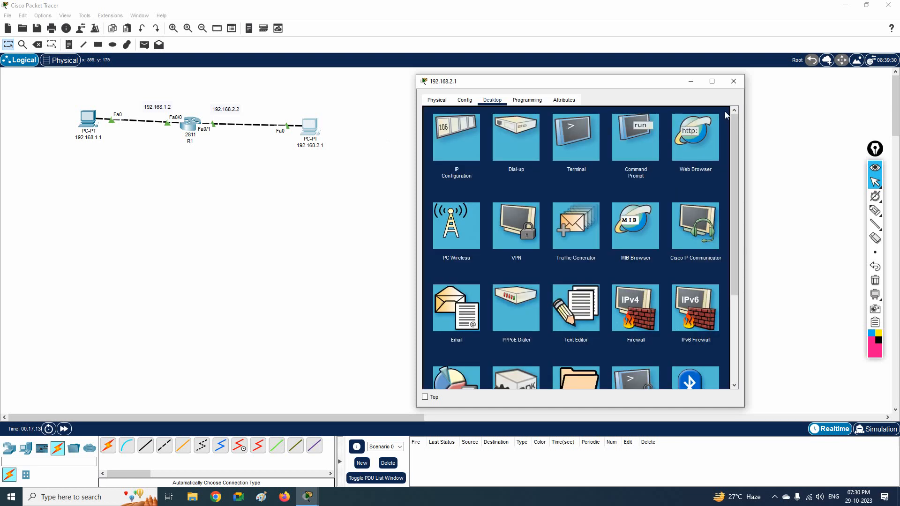
pyautogui.click(734, 81)
pyautogui.click(96, 128)
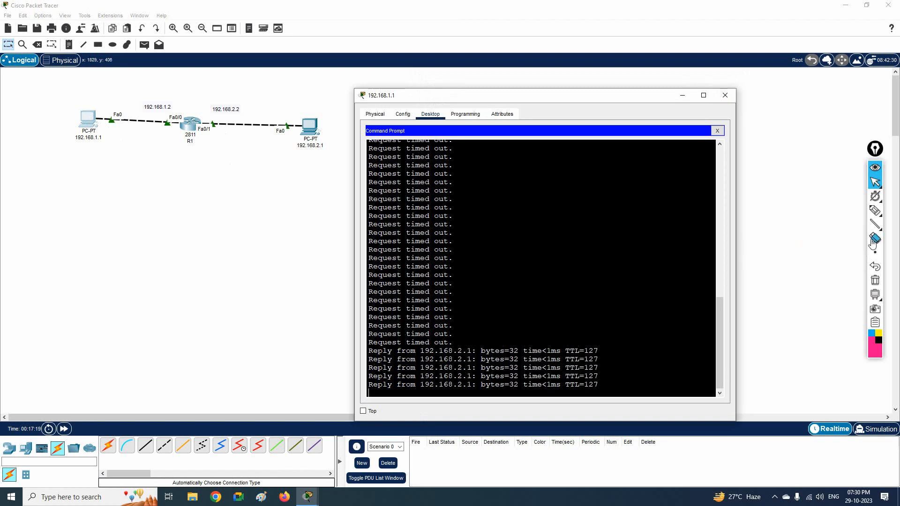
# Step: Annotate the path from the 192.168.1.1 PC to the 192.168.2.1 PC, underline both addresses and tick the ping replies in pink ink
pyautogui.click(874, 211)
pyautogui.moveTo(95, 118)
pyautogui.mouseDown()
pyautogui.moveTo(99, 107)
pyautogui.moveTo(214, 59)
pyautogui.moveTo(305, 119)
pyautogui.mouseUp()
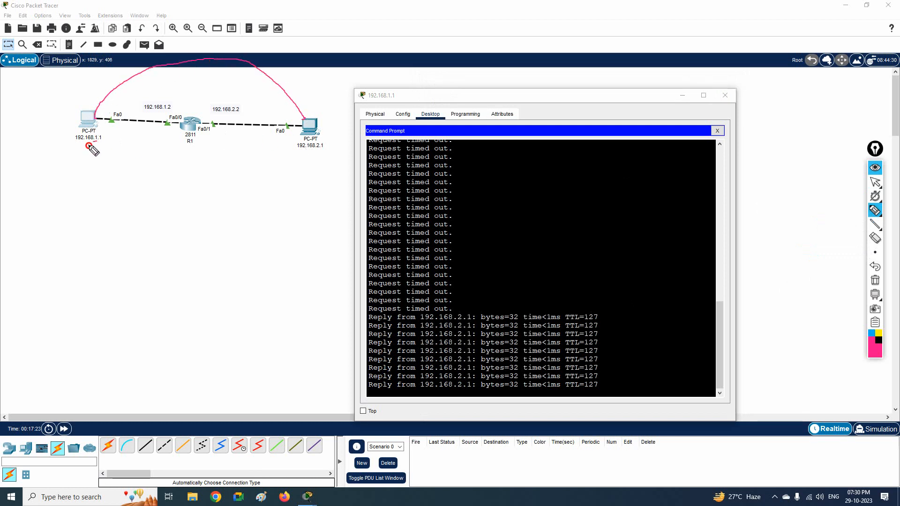
pyautogui.moveTo(75, 146); pyautogui.dragTo(109, 146)
pyautogui.moveTo(290, 154); pyautogui.dragTo(325, 154)
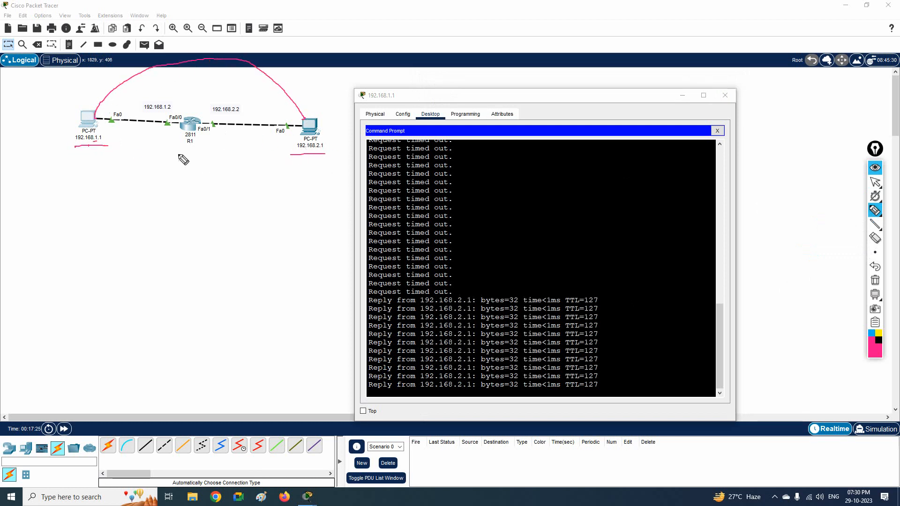
pyautogui.moveTo(115, 100)
pyautogui.mouseDown()
pyautogui.moveTo(61, 181)
pyautogui.moveTo(81, 96)
pyautogui.moveTo(150, 79)
pyautogui.moveTo(173, 96)
pyautogui.moveTo(141, 97)
pyautogui.moveTo(97, 121)
pyautogui.mouseUp()
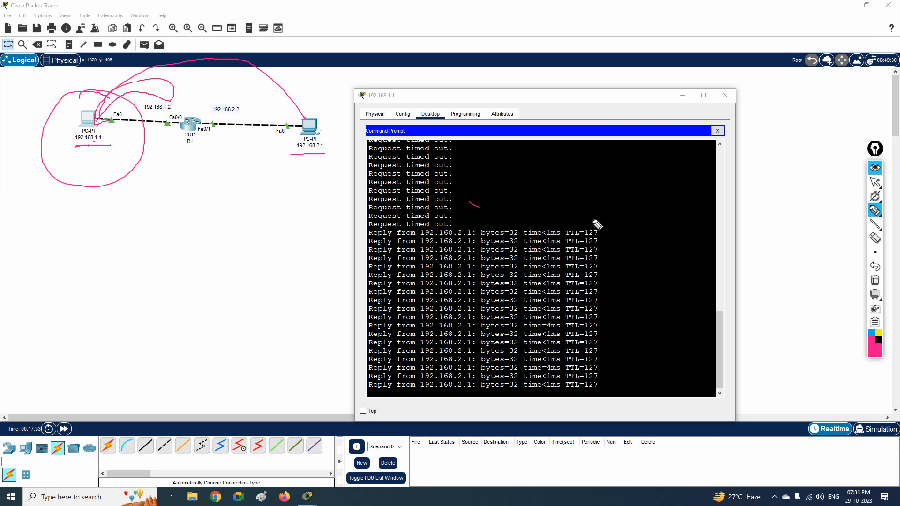
pyautogui.moveTo(604, 233); pyautogui.dragTo(615, 227)
pyautogui.moveTo(602, 258); pyautogui.dragTo(620, 247)
pyautogui.moveTo(606, 283); pyautogui.dragTo(624, 272)
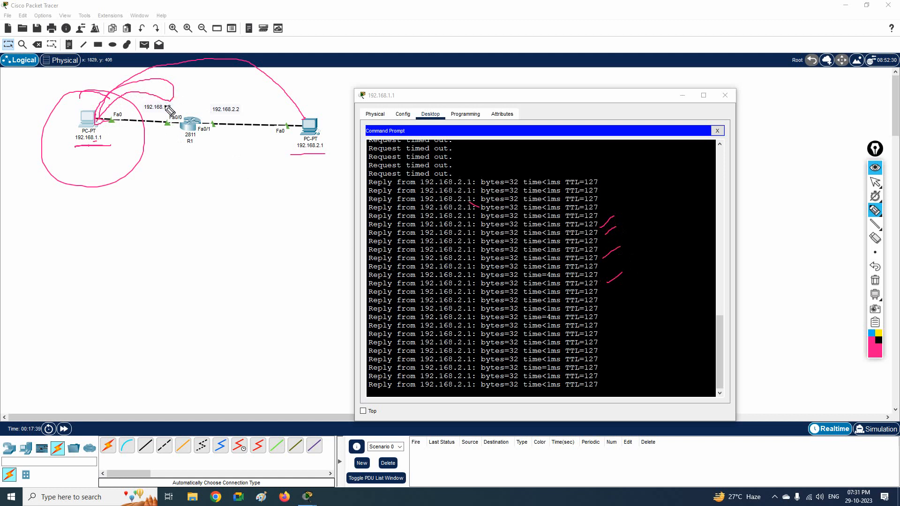
# Step: Draw the communication paths between the two PCs, circle R1 in ink, and clear all annotations
pyautogui.moveTo(98, 149)
pyautogui.mouseDown()
pyautogui.moveTo(113, 171)
pyautogui.moveTo(282, 146)
pyautogui.moveTo(286, 162)
pyautogui.mouseUp()
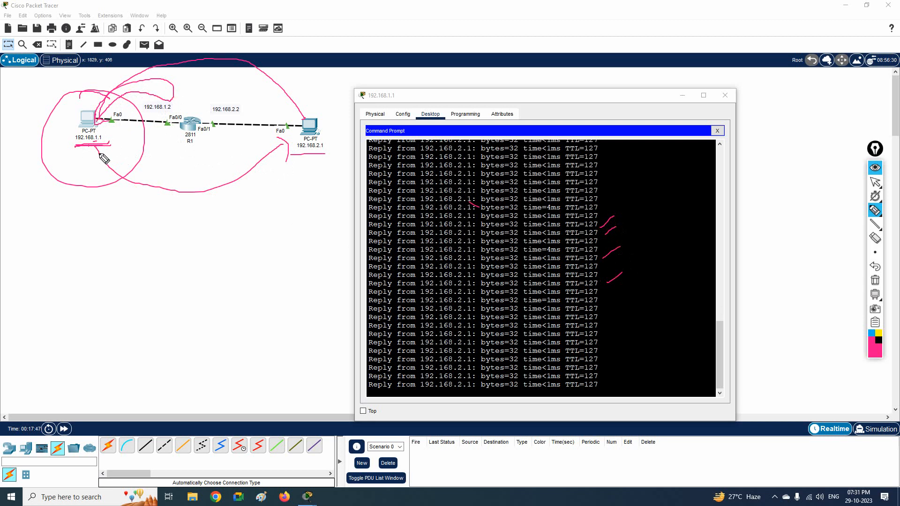
pyautogui.moveTo(208, 105)
pyautogui.mouseDown()
pyautogui.moveTo(159, 131)
pyautogui.moveTo(196, 103)
pyautogui.mouseUp()
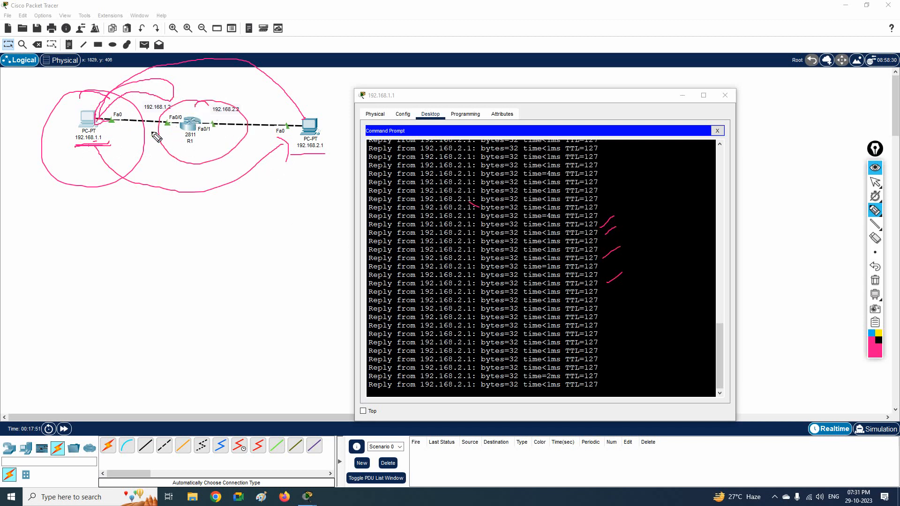
pyautogui.moveTo(75, 146); pyautogui.dragTo(113, 143)
pyautogui.click(336, 151)
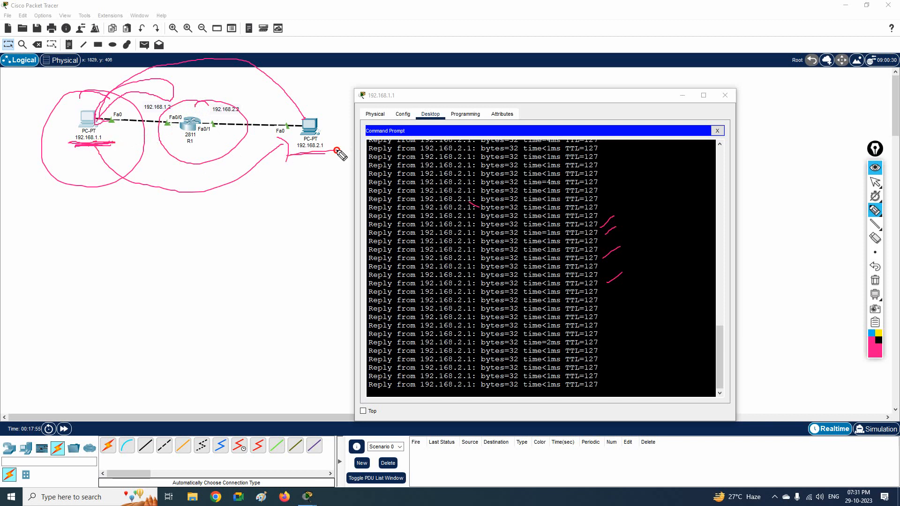
pyautogui.click(96, 122)
pyautogui.moveTo(96, 123)
pyautogui.mouseDown()
pyautogui.moveTo(241, 85)
pyautogui.moveTo(305, 123)
pyautogui.moveTo(310, 149)
pyautogui.moveTo(94, 132)
pyautogui.mouseUp()
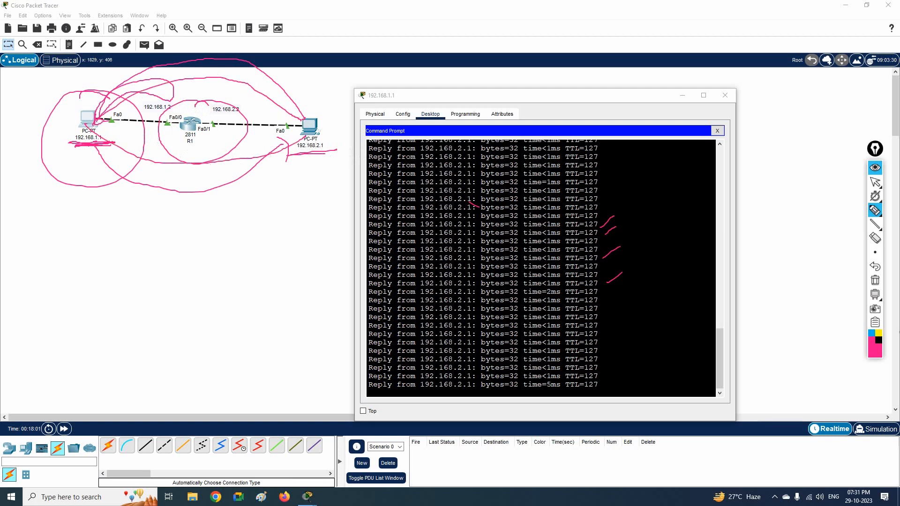
pyautogui.click(875, 280)
# Step: Circle R1, write "English" and "Hindi" beside the two PCs with a linking path through the router, and clear the ink
pyautogui.moveTo(197, 95)
pyautogui.mouseDown()
pyautogui.moveTo(233, 163)
pyautogui.moveTo(180, 101)
pyautogui.mouseUp()
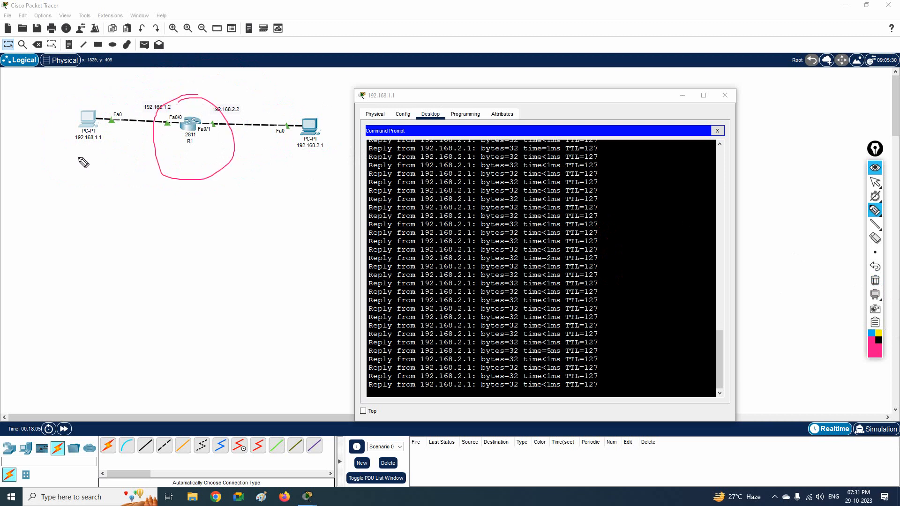
pyautogui.moveTo(75, 157)
pyautogui.mouseDown()
pyautogui.moveTo(141, 147)
pyautogui.moveTo(127, 150)
pyautogui.mouseUp()
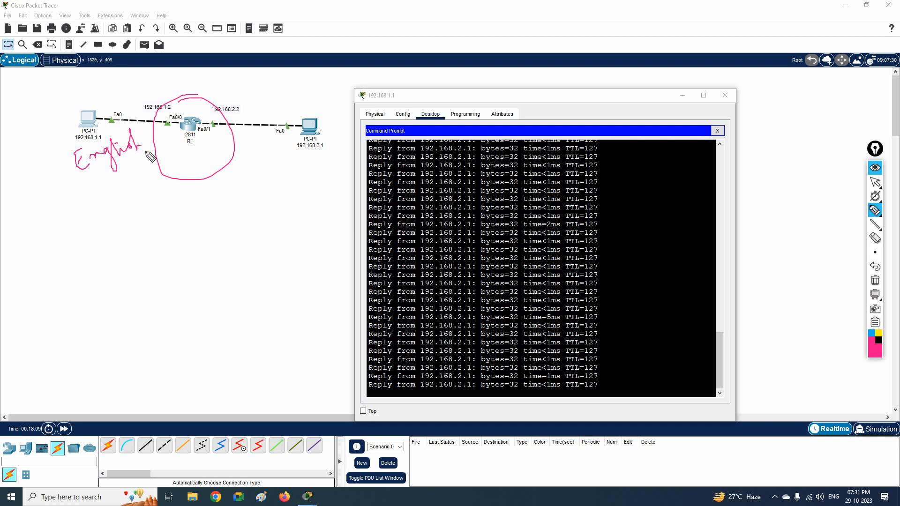
pyautogui.moveTo(299, 172)
pyautogui.mouseDown()
pyautogui.moveTo(292, 188)
pyautogui.moveTo(336, 172)
pyautogui.moveTo(350, 153)
pyautogui.mouseUp()
pyautogui.moveTo(186, 97)
pyautogui.mouseDown()
pyautogui.moveTo(150, 140)
pyautogui.moveTo(279, 124)
pyautogui.moveTo(99, 126)
pyautogui.moveTo(106, 138)
pyautogui.moveTo(287, 131)
pyautogui.mouseUp()
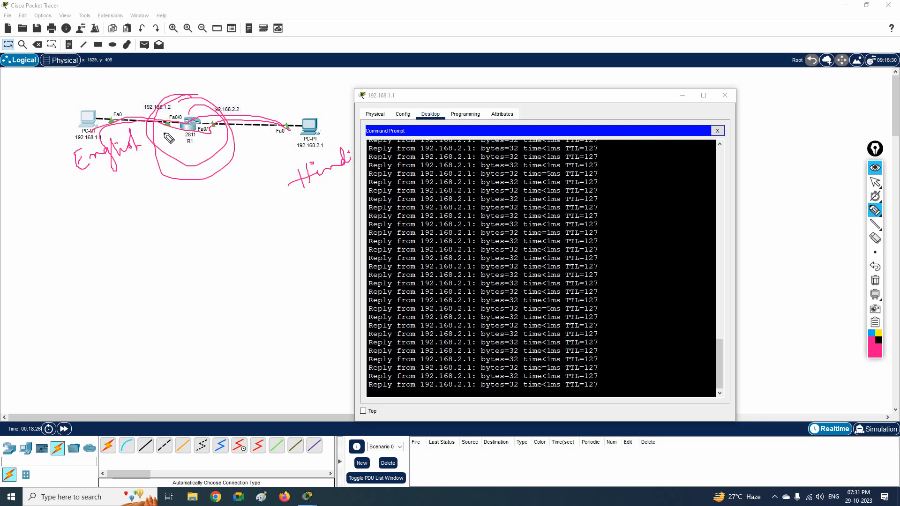
pyautogui.click(875, 280)
# Step: Handwrite the router functions NAT, PAT, ACL and Routing around R1 with the pen
pyautogui.click(875, 211)
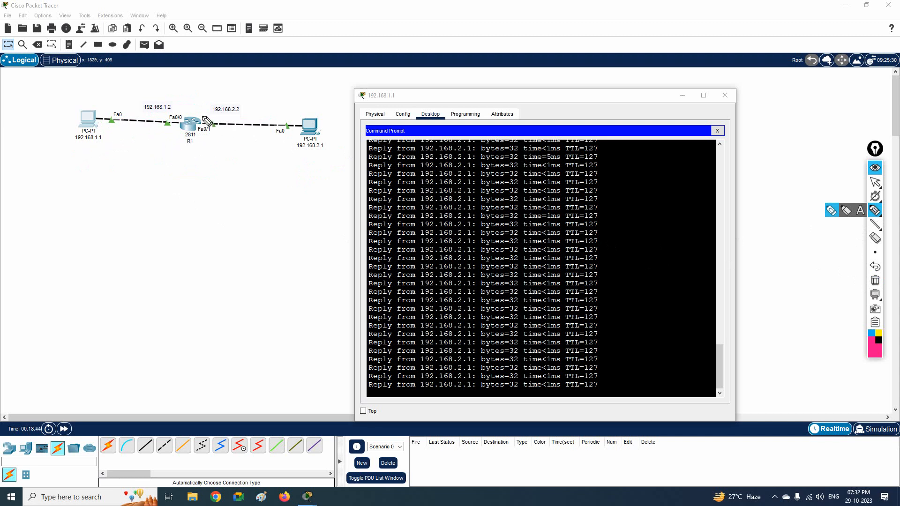
pyautogui.moveTo(186, 104)
pyautogui.mouseDown()
pyautogui.moveTo(191, 88)
pyautogui.moveTo(205, 88)
pyautogui.mouseUp()
pyautogui.moveTo(194, 90); pyautogui.dragTo(204, 87)
pyautogui.moveTo(205, 78); pyautogui.dragTo(210, 72)
pyautogui.moveTo(208, 75); pyautogui.dragTo(219, 93)
pyautogui.moveTo(204, 96)
pyautogui.mouseDown()
pyautogui.moveTo(214, 107)
pyautogui.moveTo(210, 99)
pyautogui.mouseUp()
pyautogui.moveTo(216, 102); pyautogui.dragTo(222, 95)
pyautogui.moveTo(226, 87)
pyautogui.mouseDown()
pyautogui.moveTo(234, 77)
pyautogui.moveTo(237, 99)
pyautogui.mouseUp()
pyautogui.moveTo(220, 153)
pyautogui.mouseDown()
pyautogui.moveTo(223, 160)
pyautogui.moveTo(225, 144)
pyautogui.moveTo(249, 134)
pyautogui.moveTo(236, 177)
pyautogui.mouseUp()
pyautogui.moveTo(182, 149)
pyautogui.mouseDown()
pyautogui.moveTo(192, 141)
pyautogui.moveTo(181, 162)
pyautogui.moveTo(190, 212)
pyautogui.moveTo(195, 201)
pyautogui.moveTo(221, 201)
pyautogui.moveTo(225, 181)
pyautogui.moveTo(255, 184)
pyautogui.moveTo(269, 173)
pyautogui.moveTo(234, 168)
pyautogui.mouseUp()
pyautogui.click(234, 175)
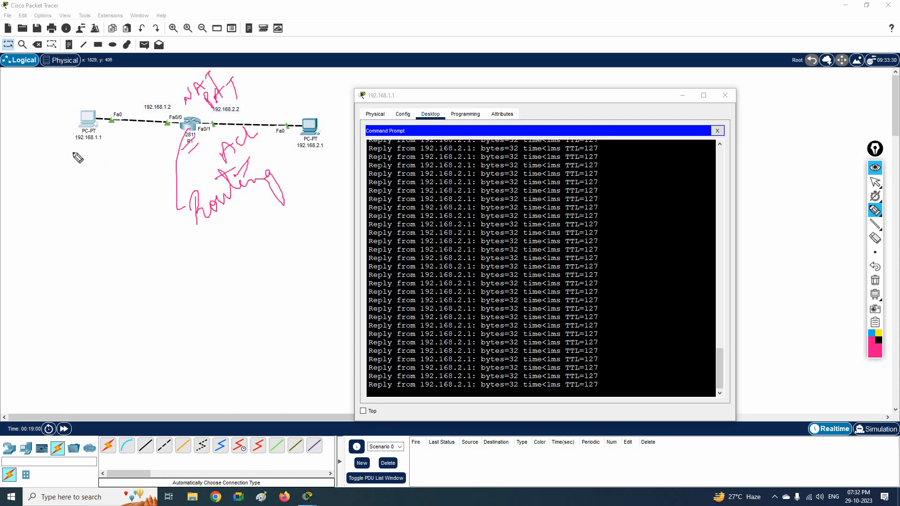
# Step: Underline both PC addresses, draw an arrow to R1, clear all ink and return to the normal pointer
pyautogui.moveTo(73, 147); pyautogui.dragTo(104, 142)
pyautogui.moveTo(291, 160); pyautogui.dragTo(323, 151)
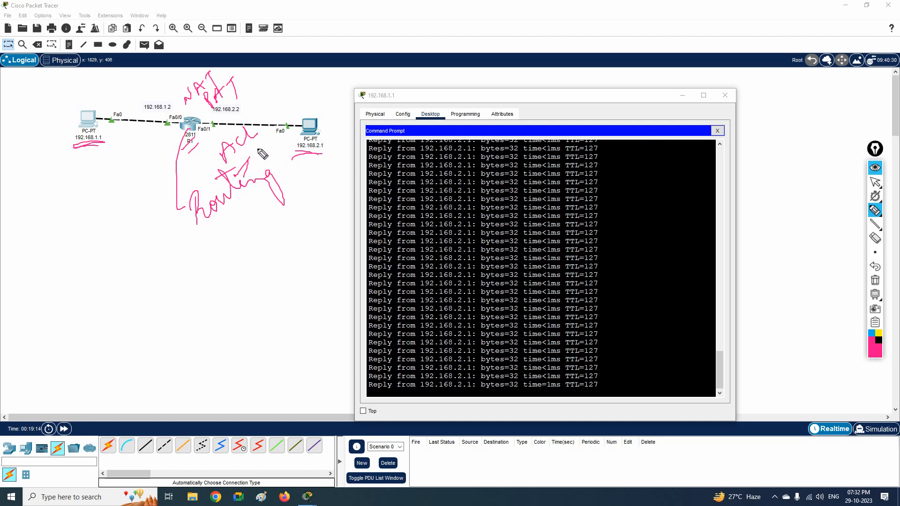
pyautogui.moveTo(203, 120); pyautogui.dragTo(253, 71)
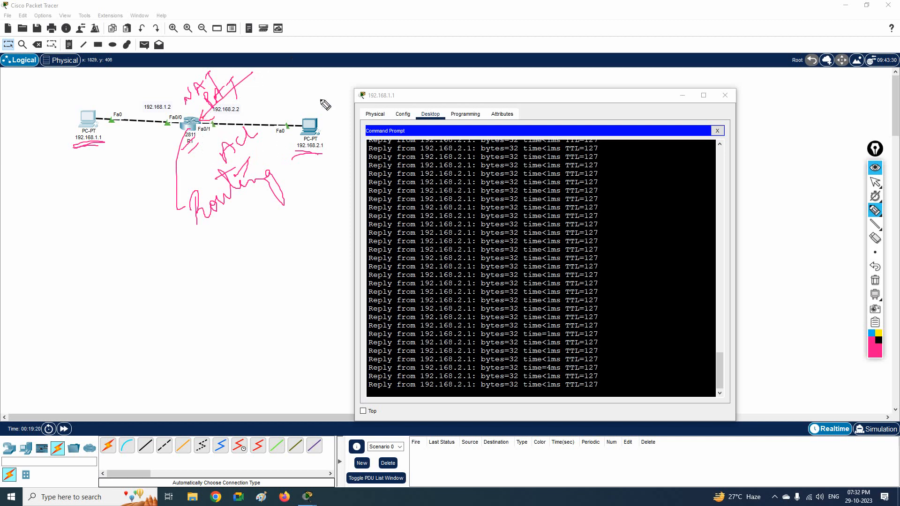
pyautogui.click(874, 280)
pyautogui.click(874, 181)
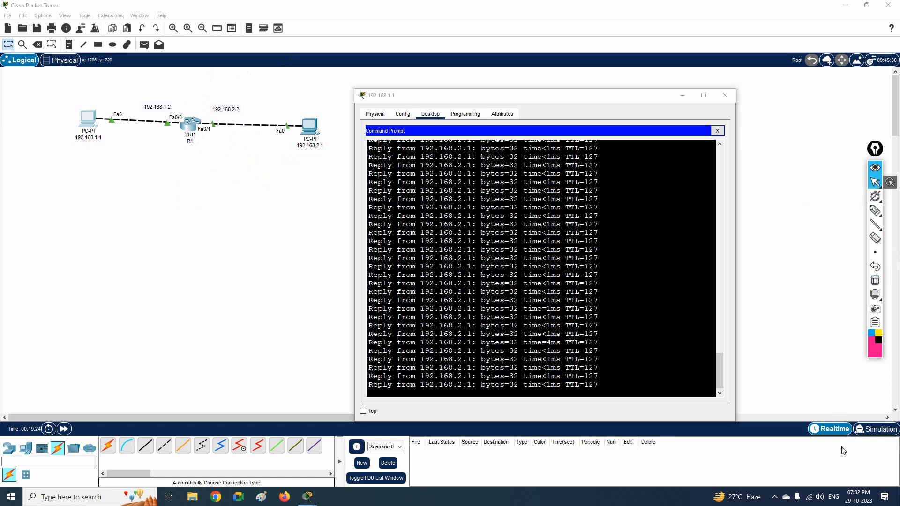